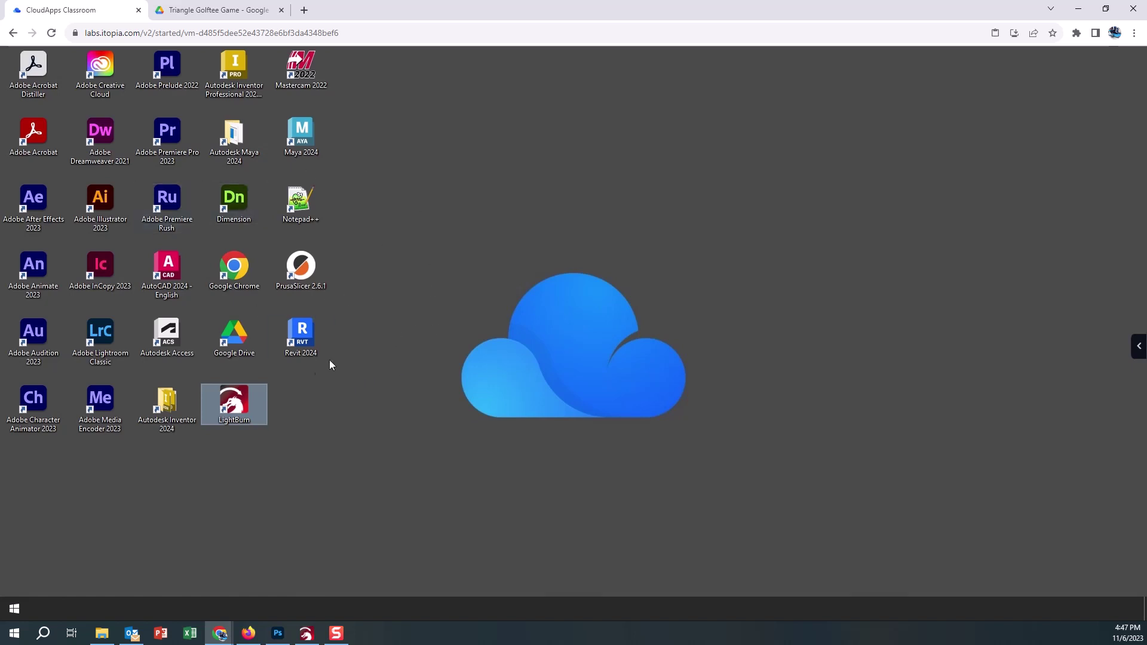
Launch LightBurn from the remote desktop and start its free trial.
left_click(234, 334)
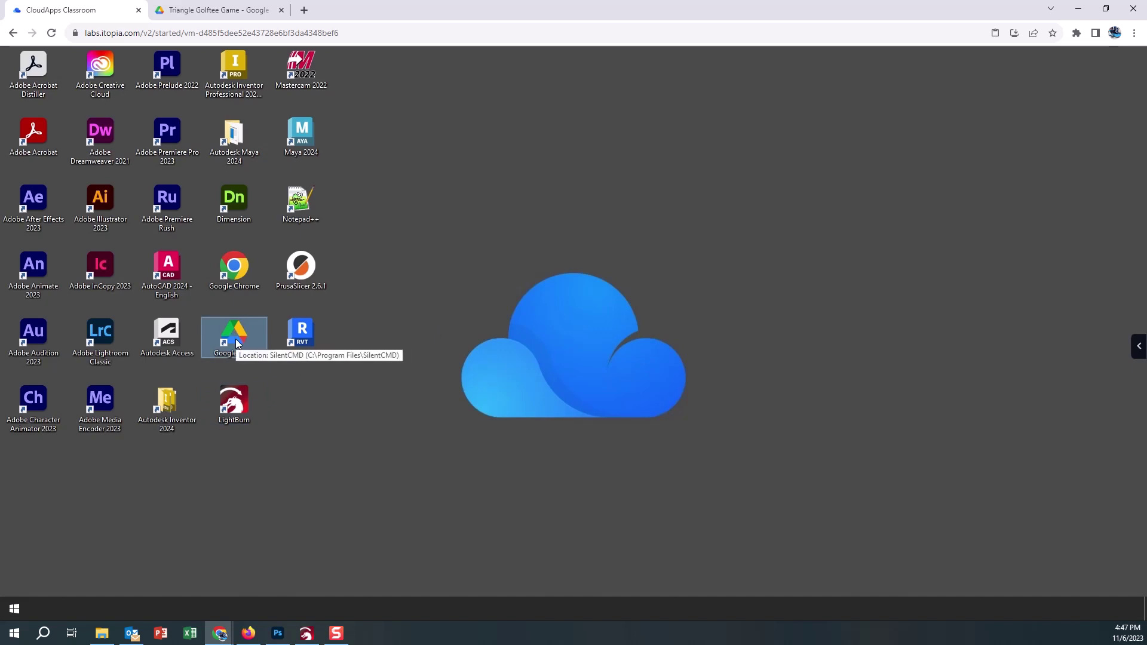
left_click(349, 379)
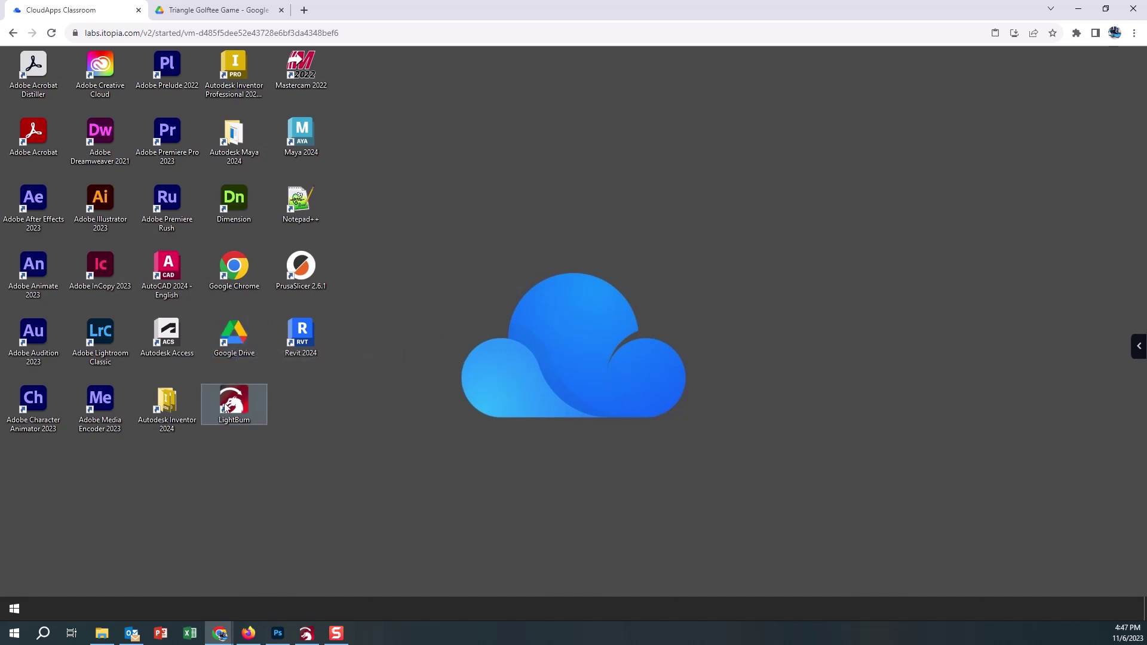
double_click(260, 410)
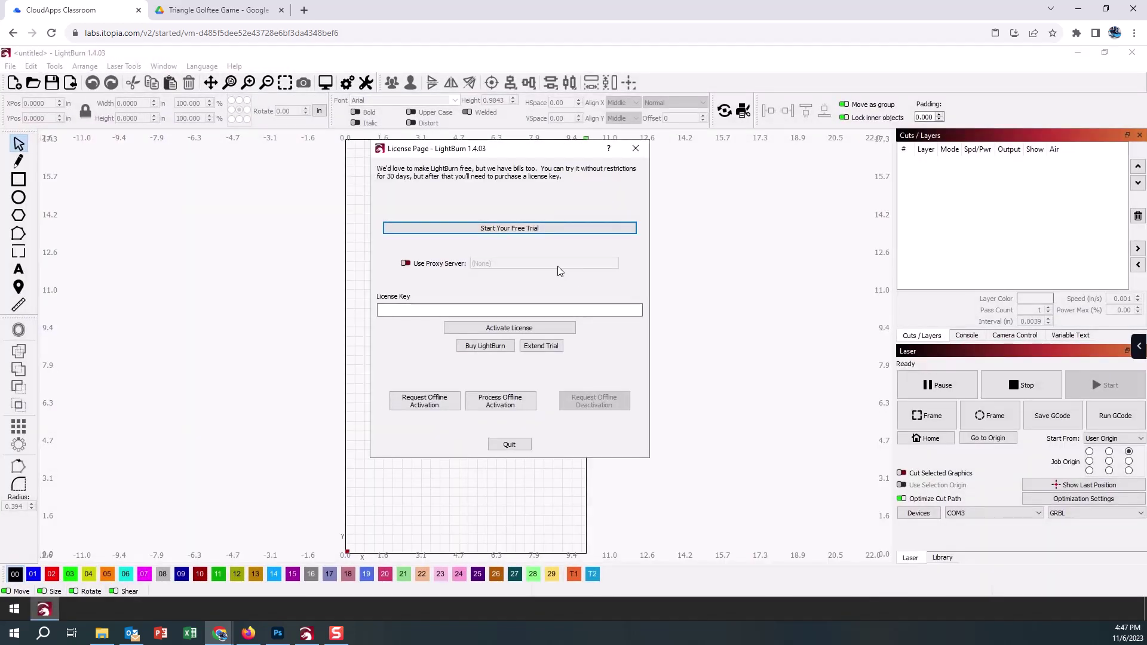
left_click(511, 231)
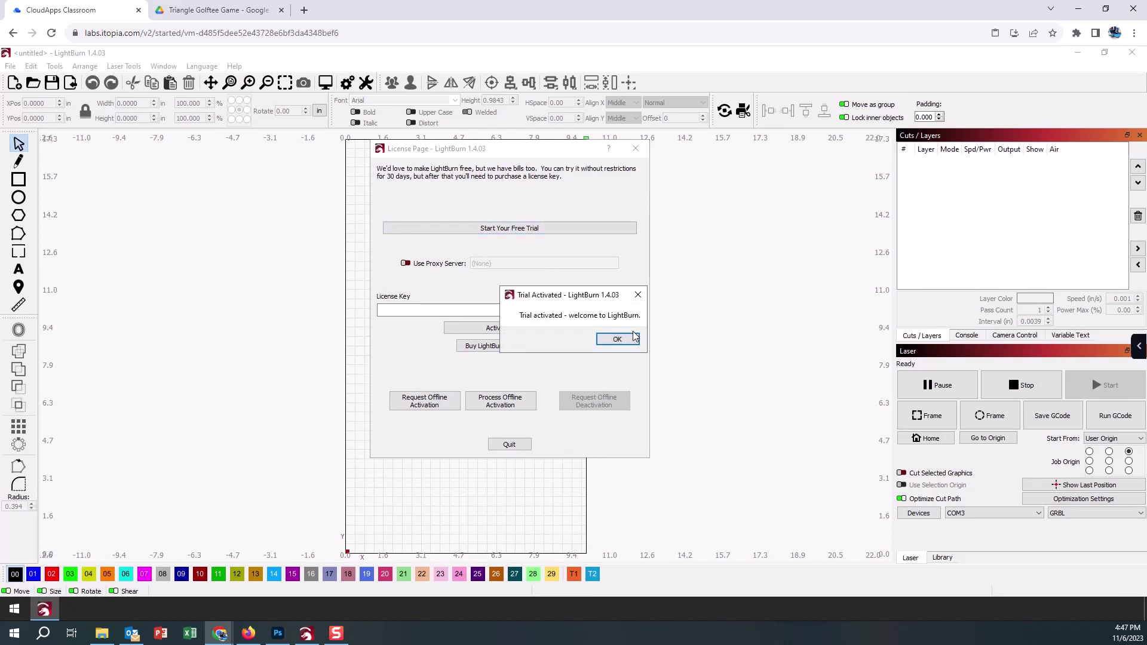
left_click(618, 339)
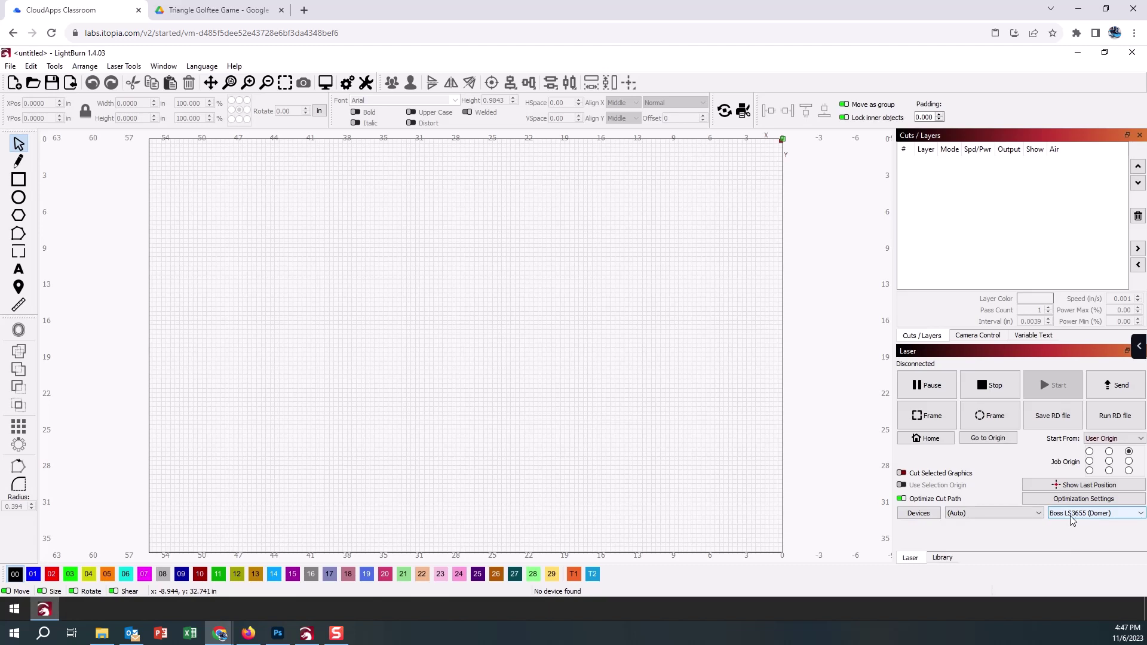
Choose Boss LS3655 (Domer) as the laser device.
left_click(1133, 515)
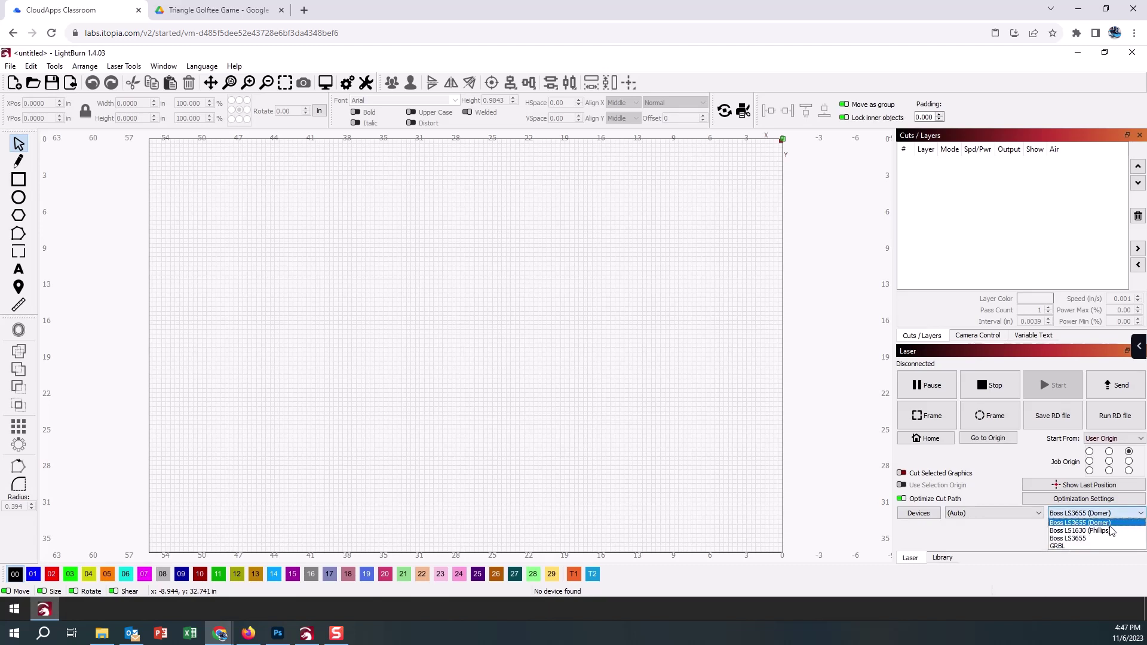
left_click(1125, 516)
left_click(1125, 515)
left_click(1104, 524)
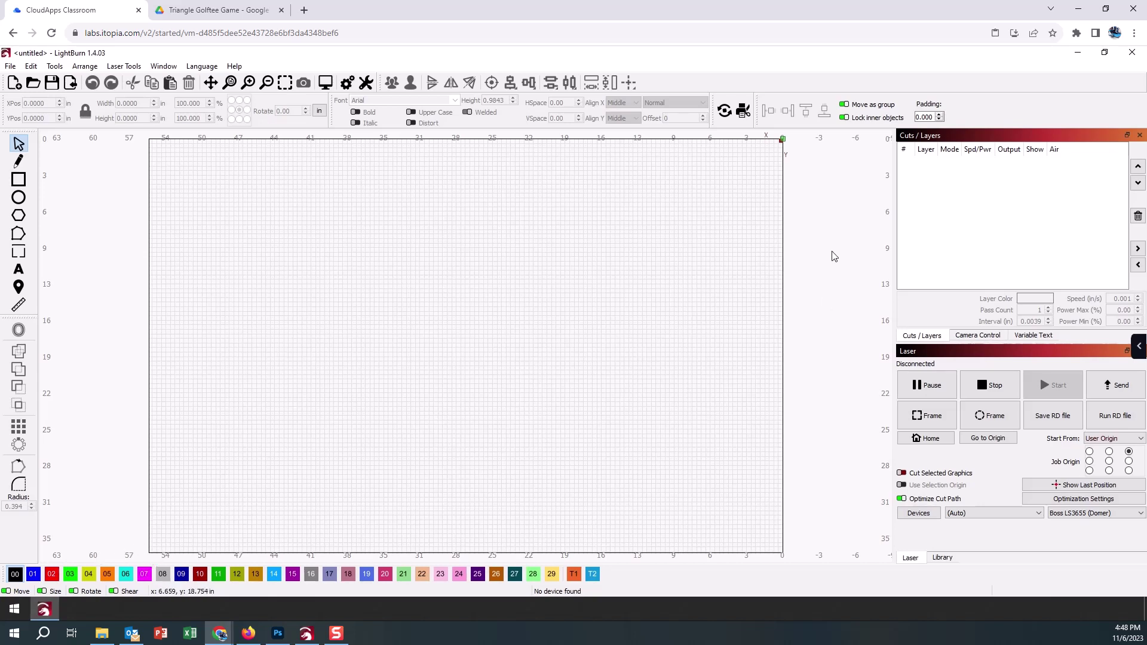
Try the Boss LS1630 (Phillips) laser device and switch back to Boss LS3655 (Domer).
left_click(1135, 514)
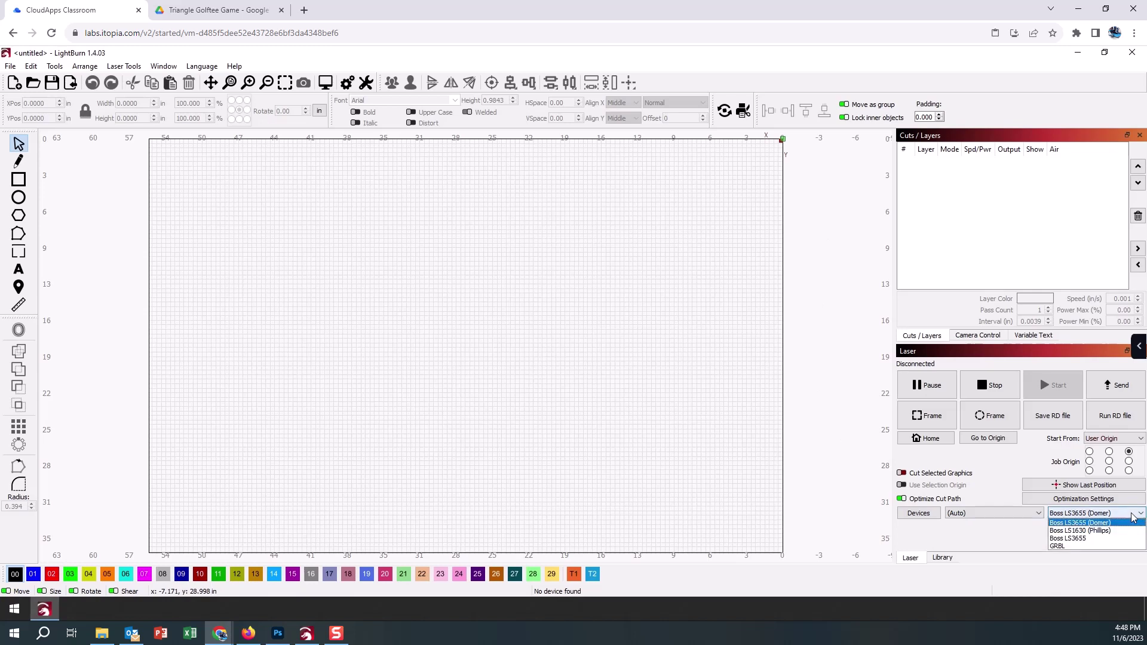
left_click(1101, 530)
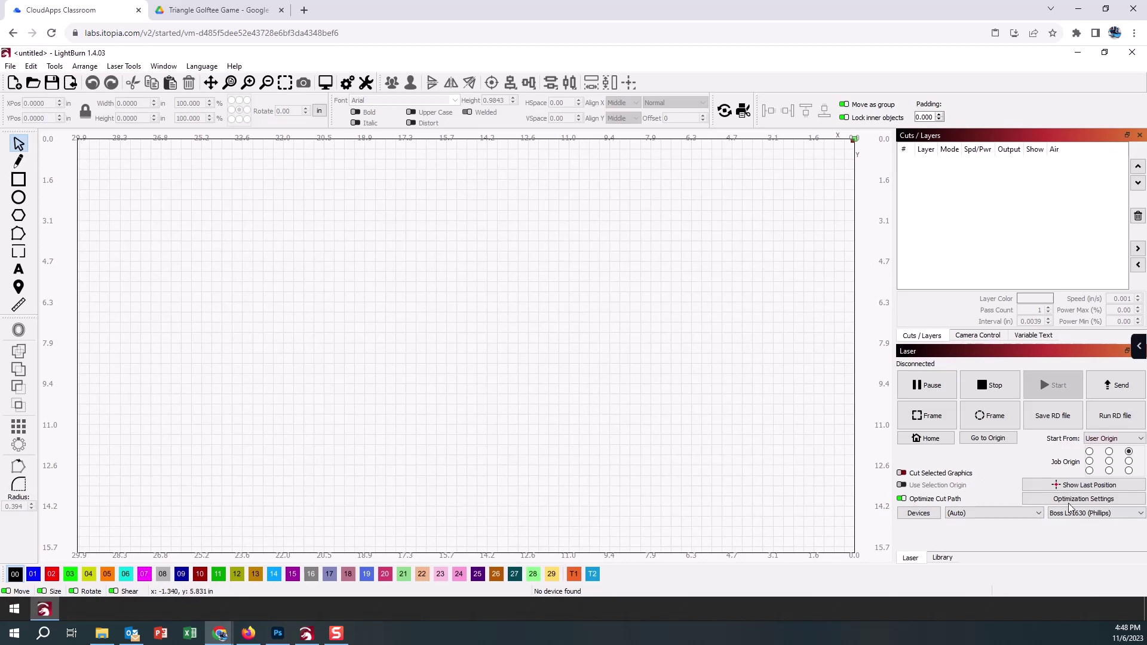
left_click(1107, 515)
left_click(1076, 529)
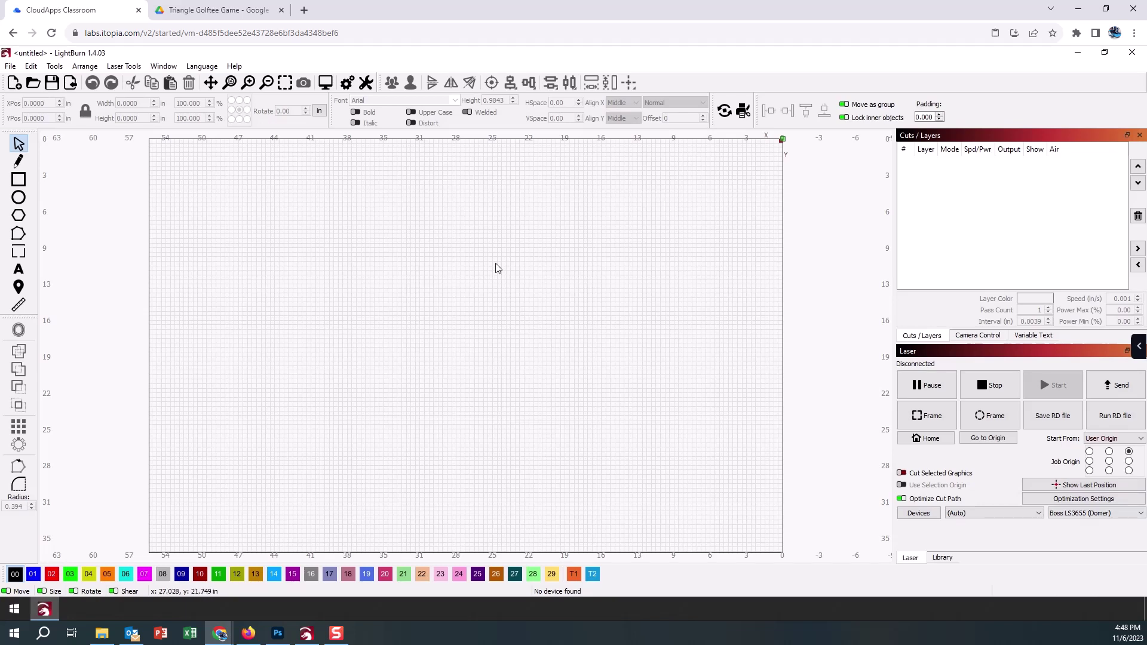
Browse for a project to open in Google Drive, going to My Drive, Class Intro to CAD, Triangle Golftee Game.
left_click(10, 66)
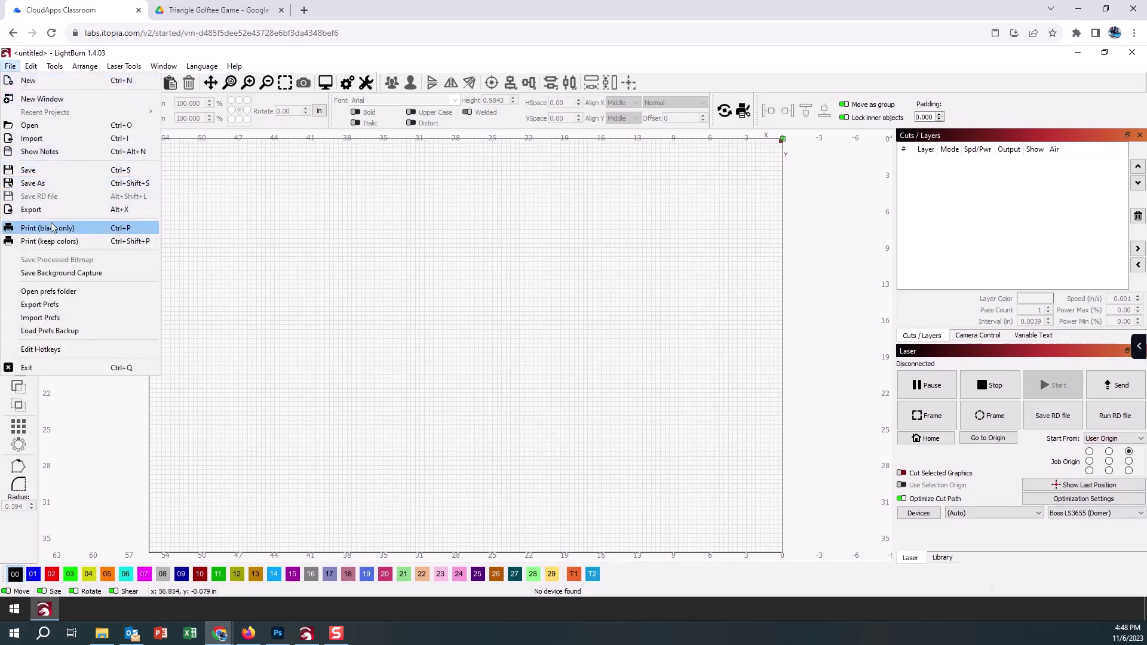
left_click(200, 204)
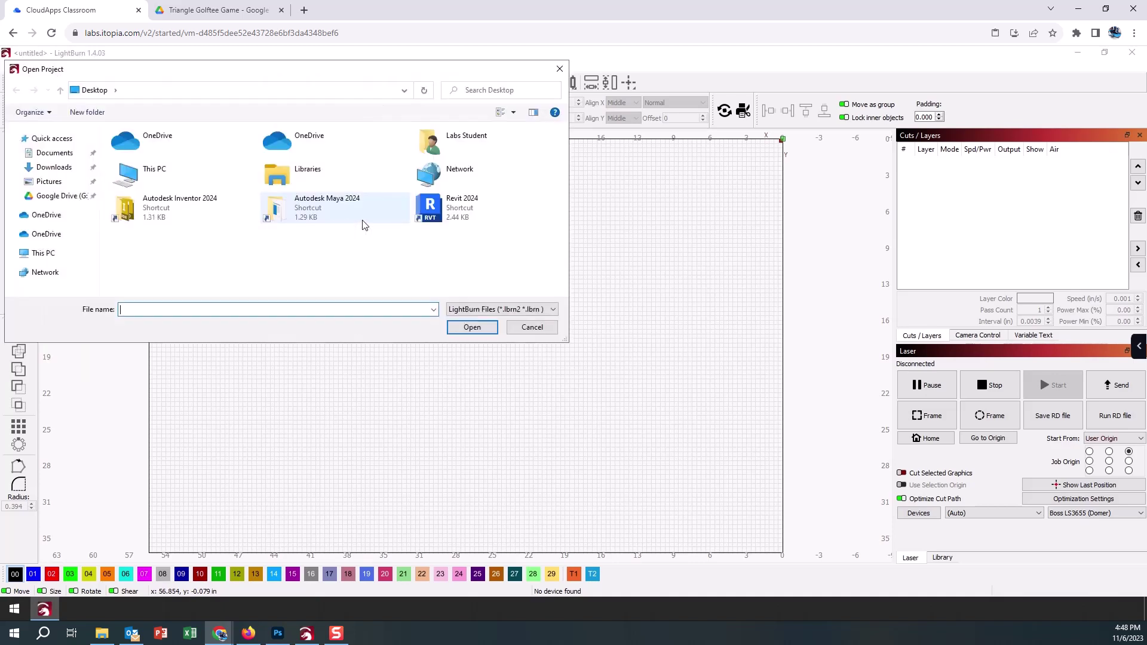
left_click(458, 312)
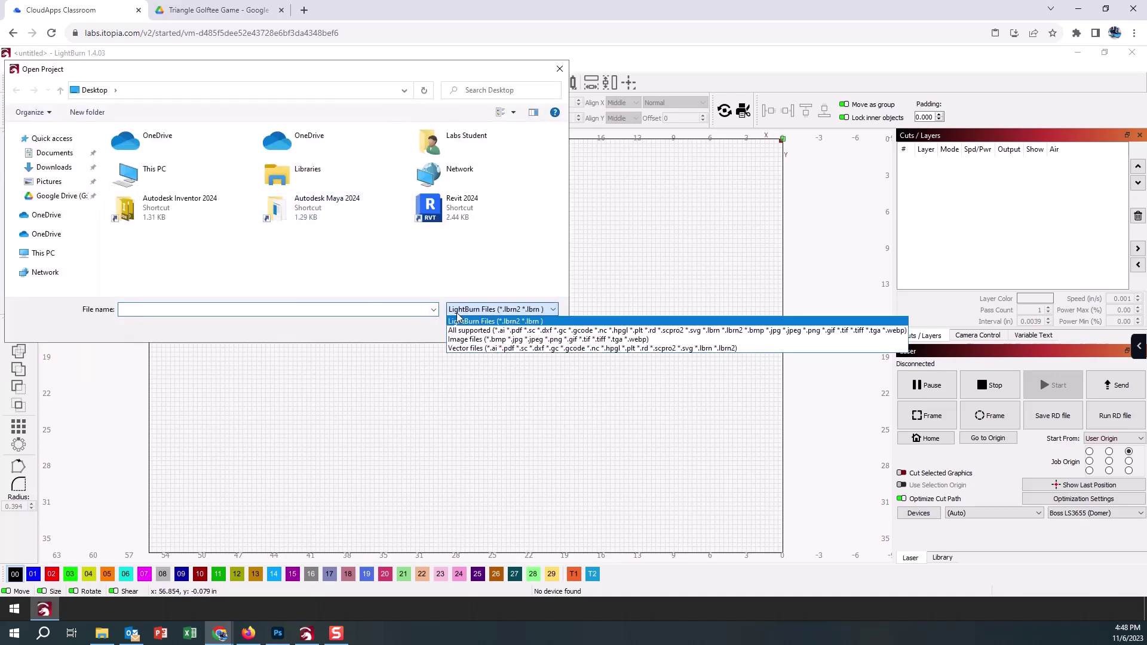
left_click(460, 312)
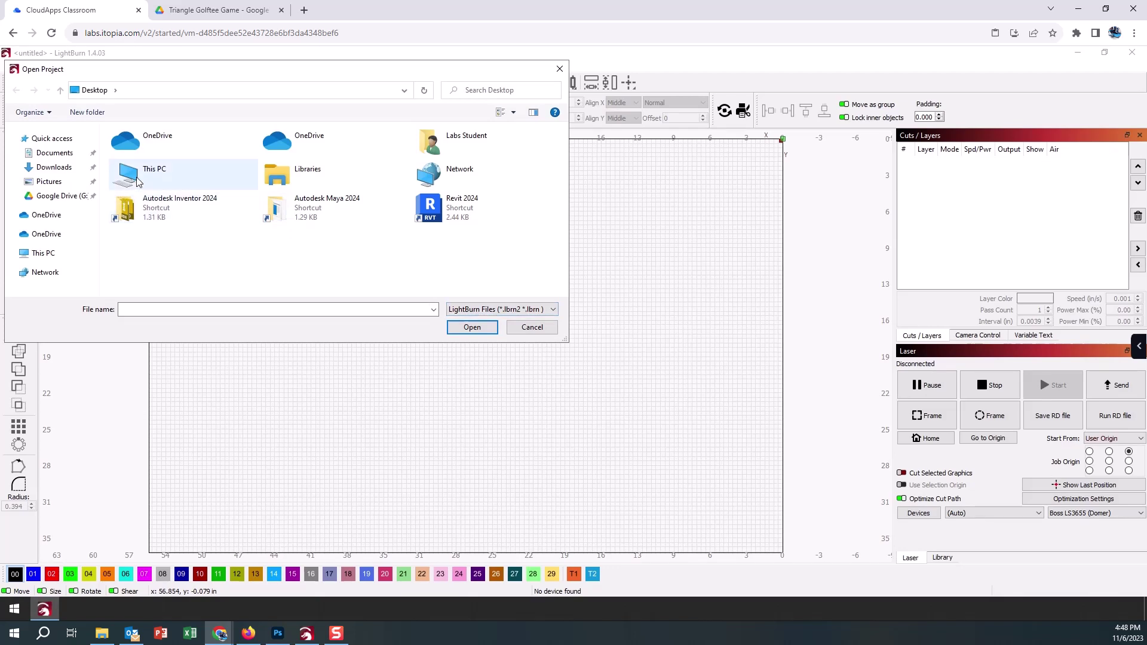
left_click(70, 195)
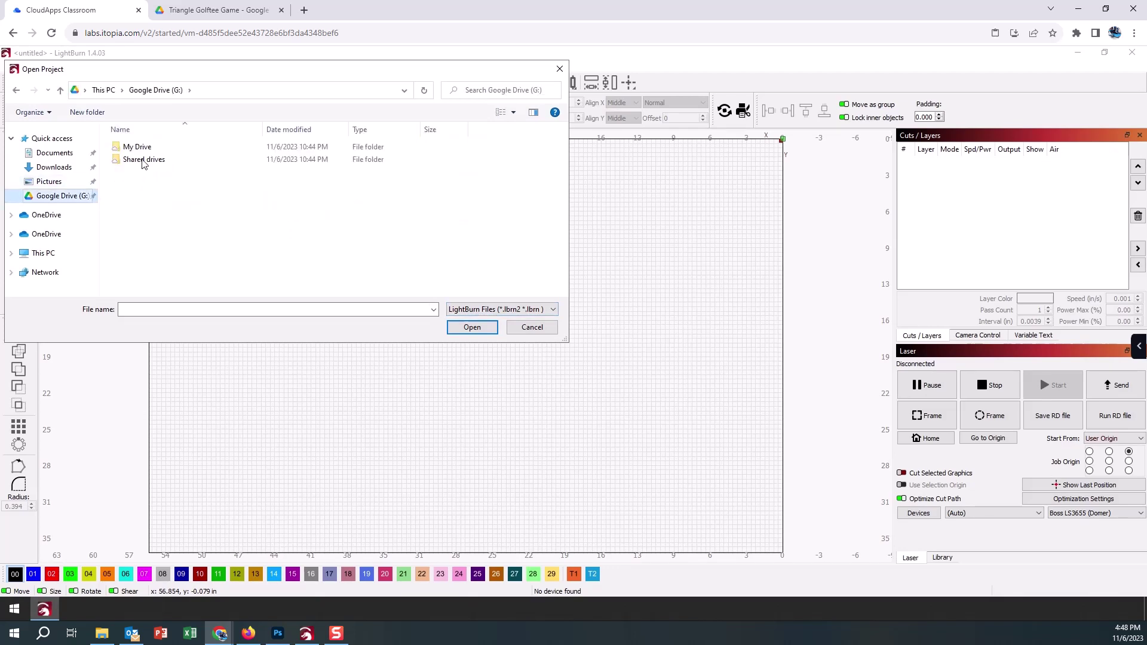
left_click(142, 153)
double_click(142, 153)
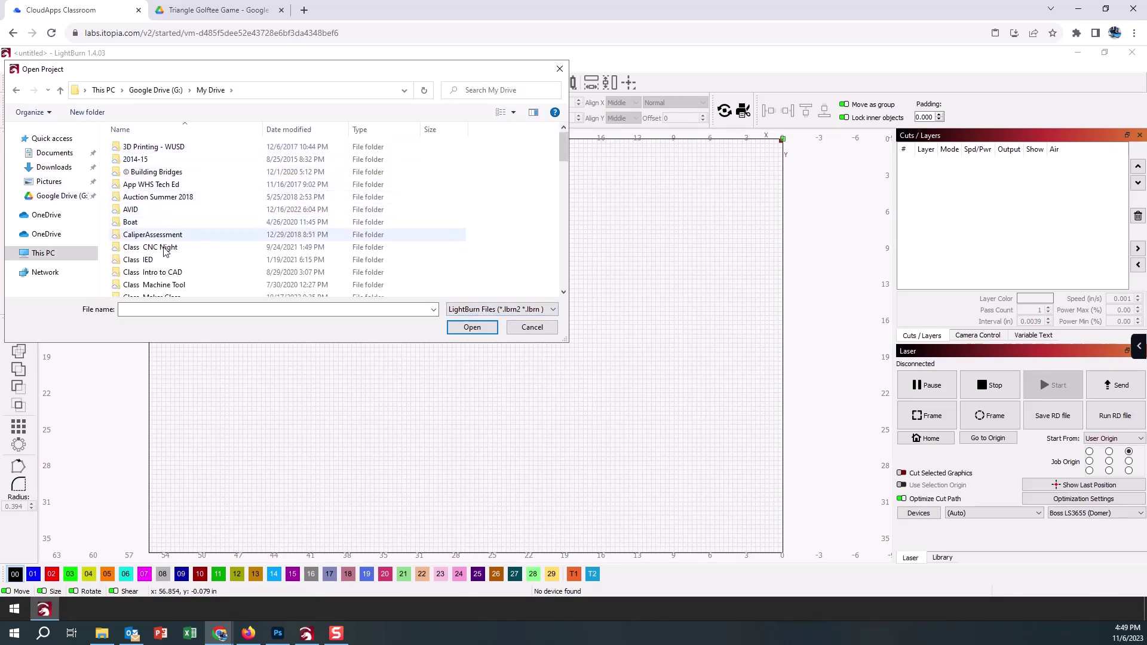
left_click(167, 274)
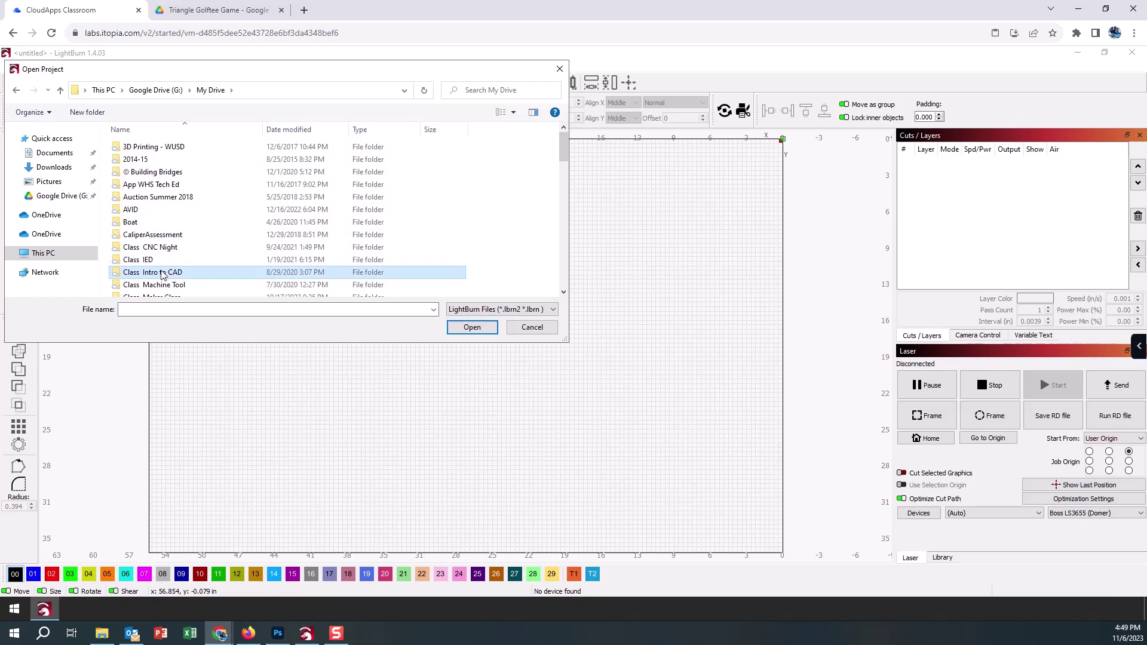
double_click(163, 274)
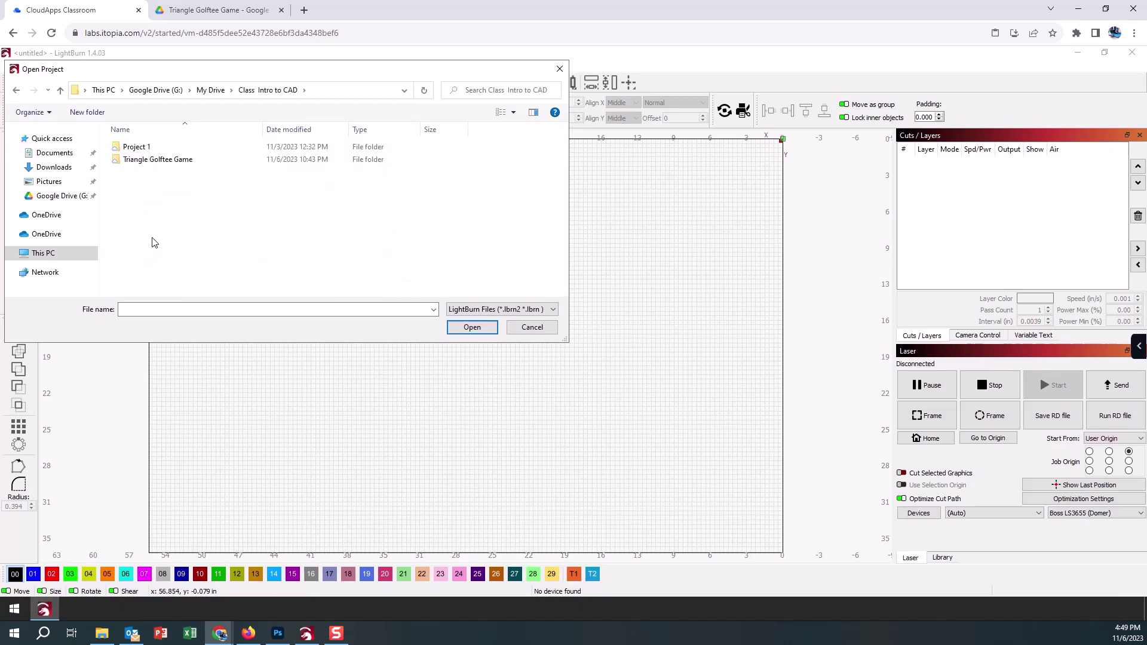
double_click(156, 160)
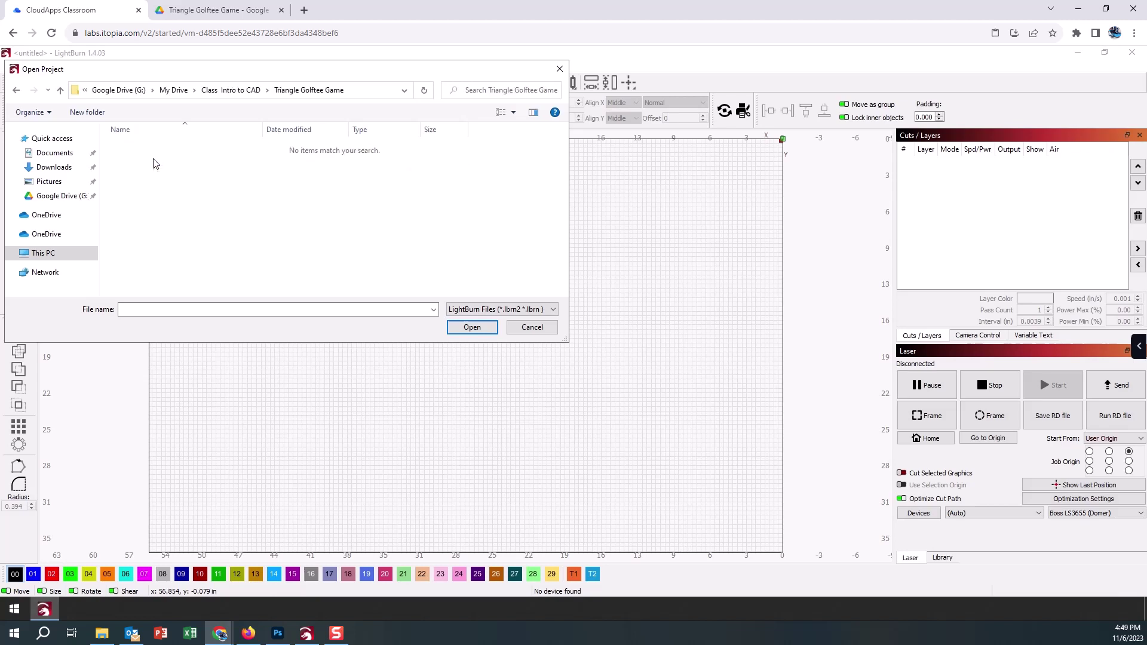
Show all supported file types in the Triangle Golftee Game folder and open Pig2.dxf.
left_click(477, 309)
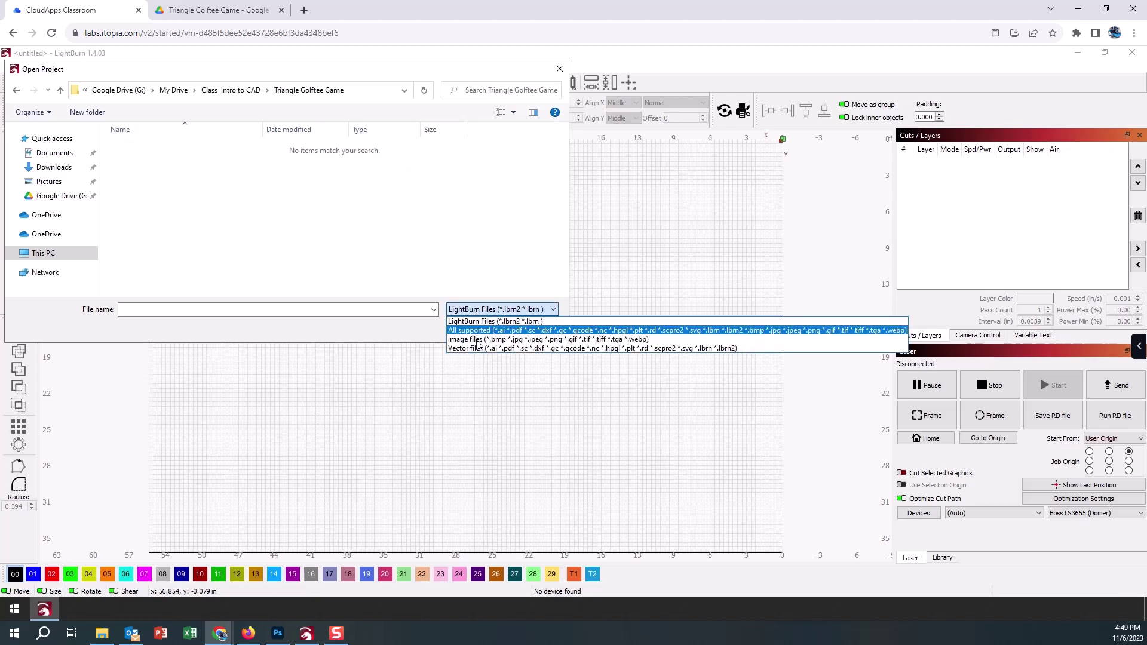
left_click(478, 330)
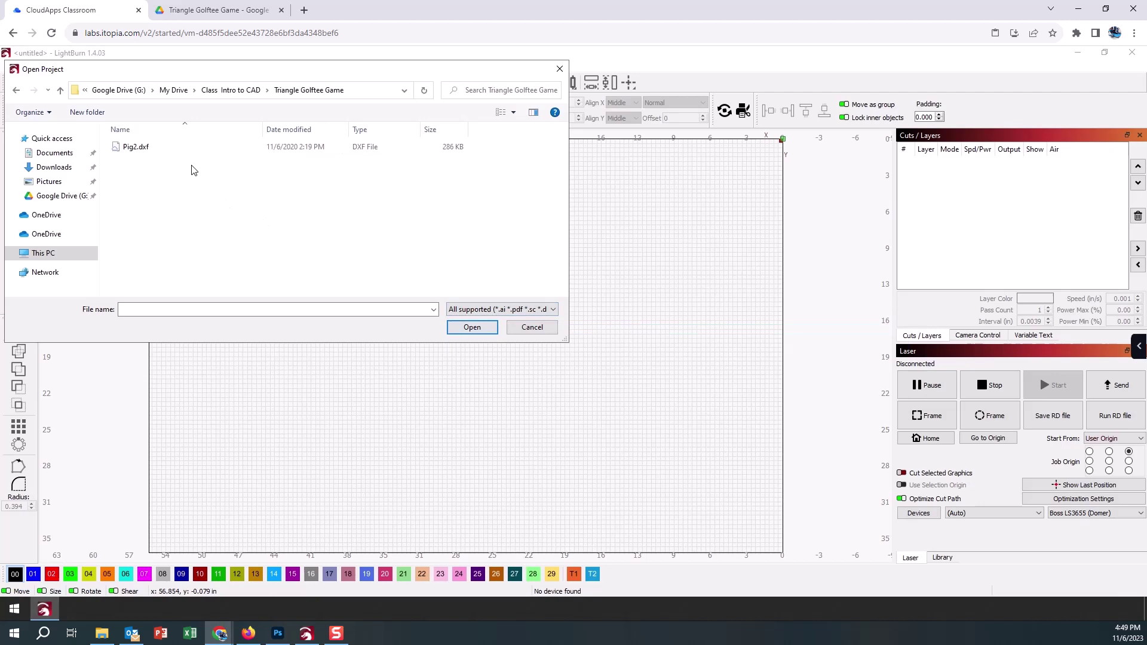
left_click(139, 147)
left_click(469, 327)
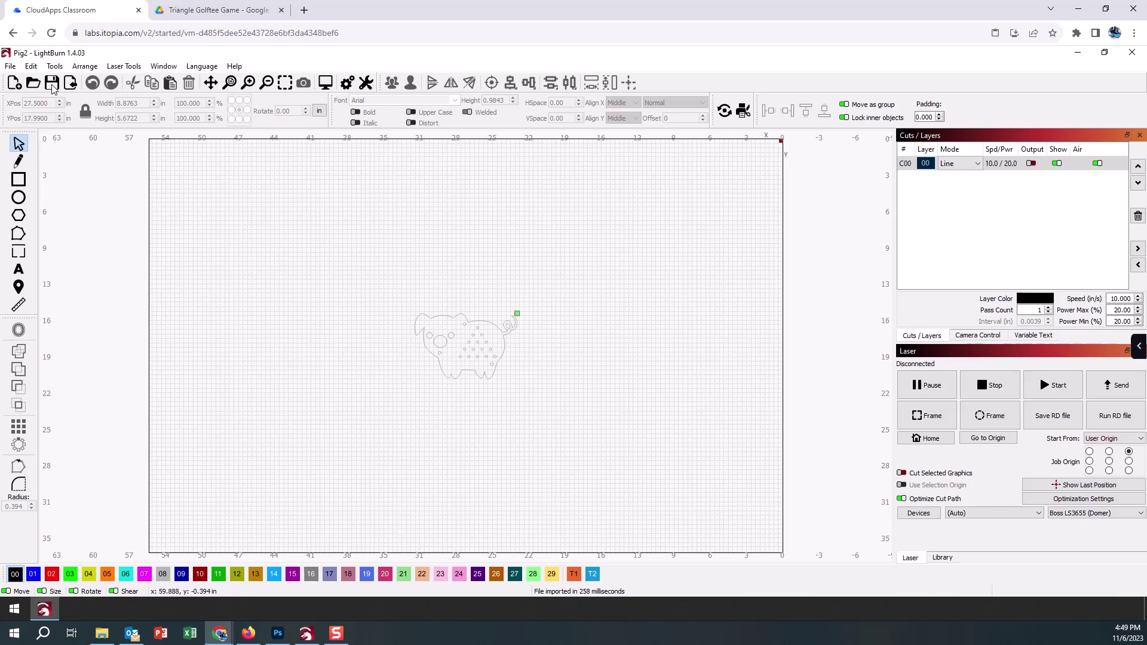
left_click(33, 83)
left_click(512, 311)
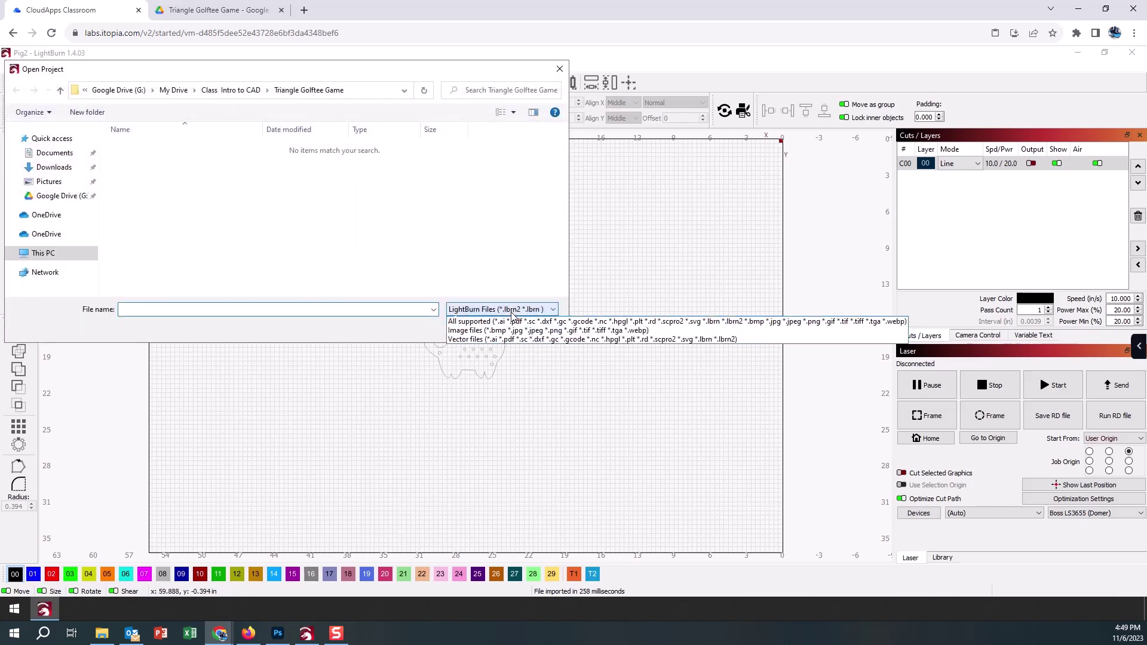
left_click(507, 333)
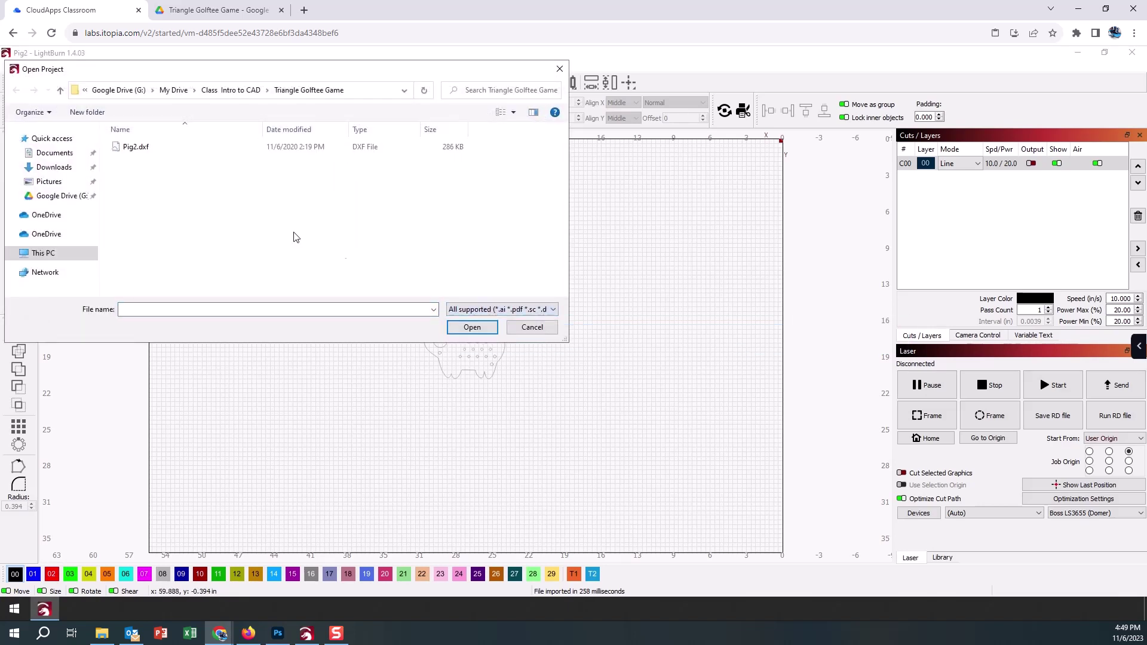
left_click(533, 329)
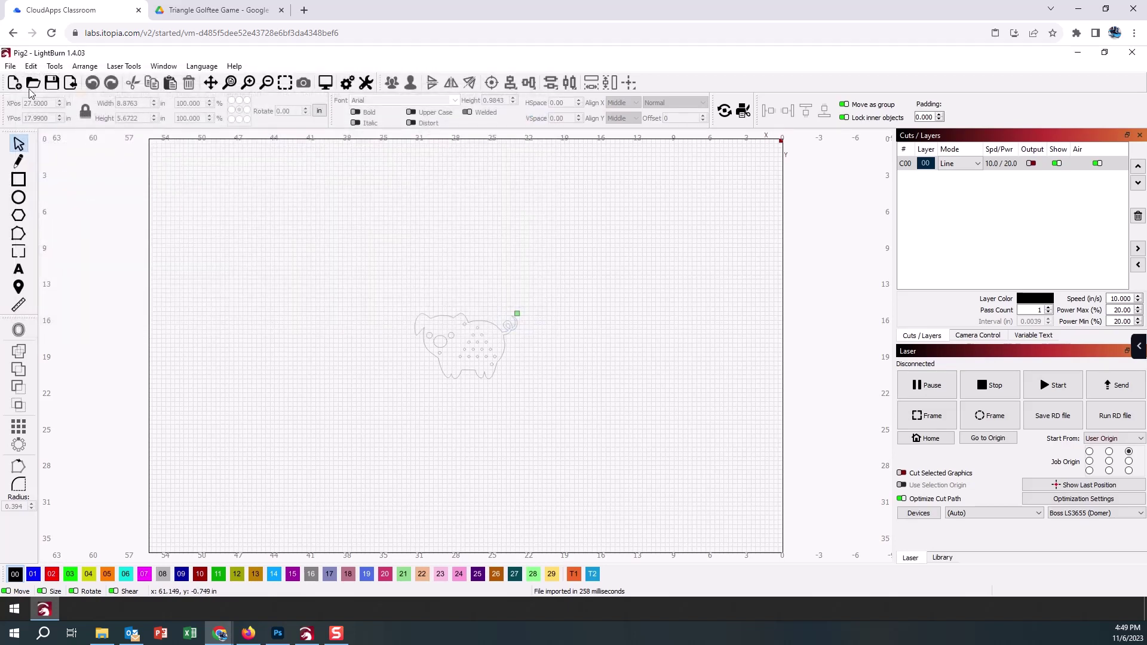
Delete the whole opened pig drawing from the work area.
left_click(12, 67)
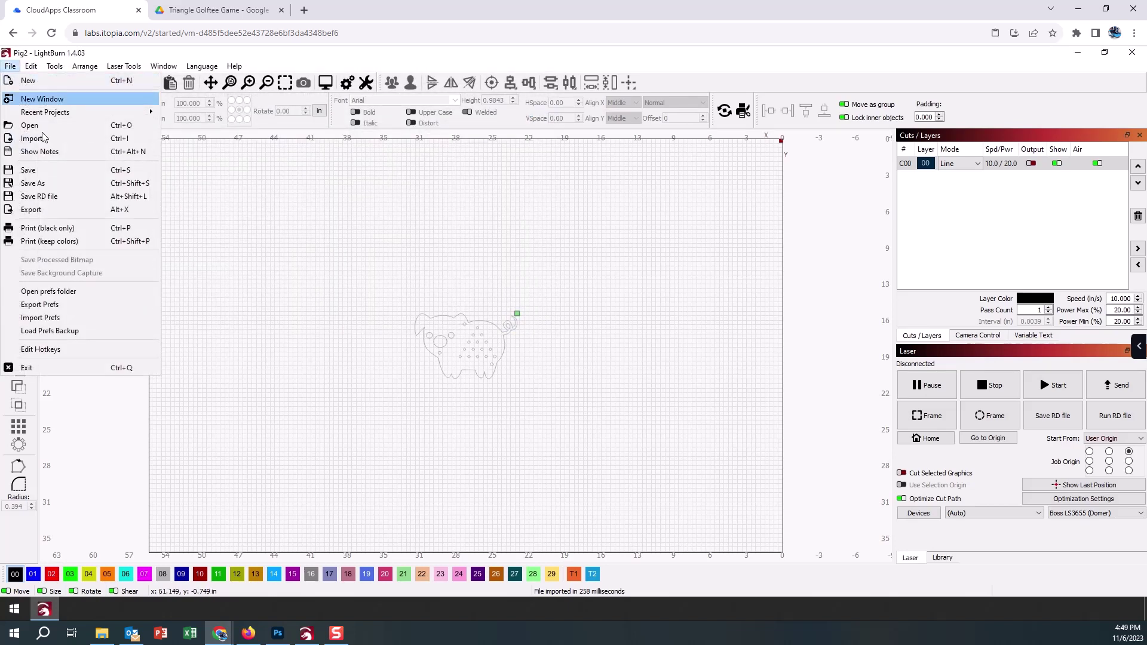
left_click(389, 179)
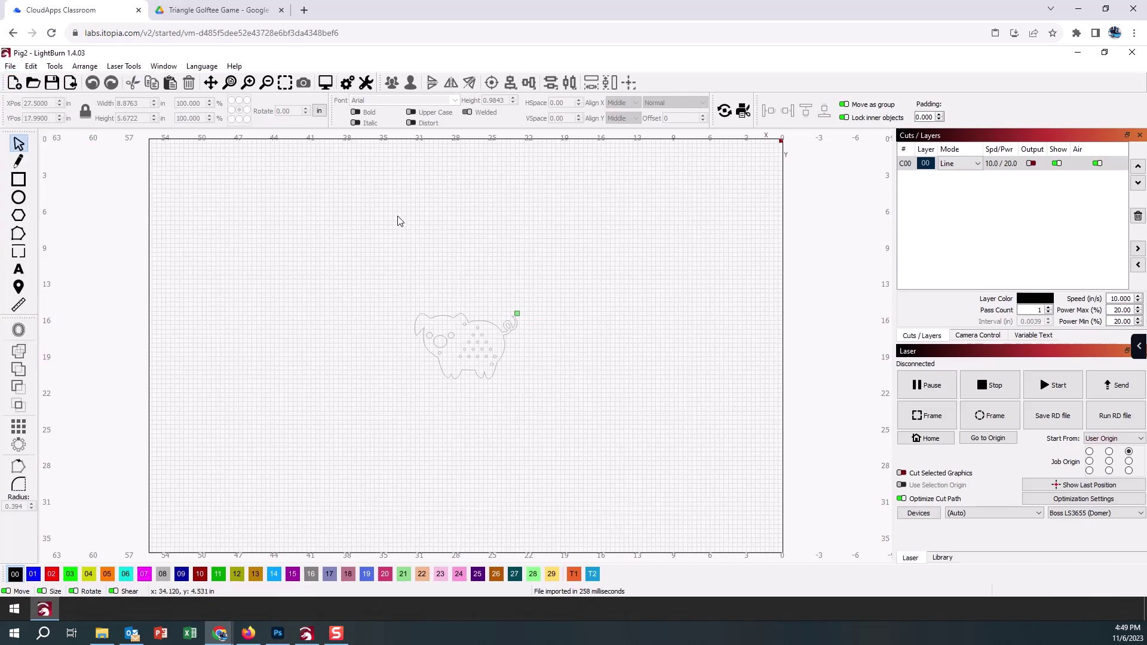
left_click_drag(369, 273, 659, 501)
key("Delete")
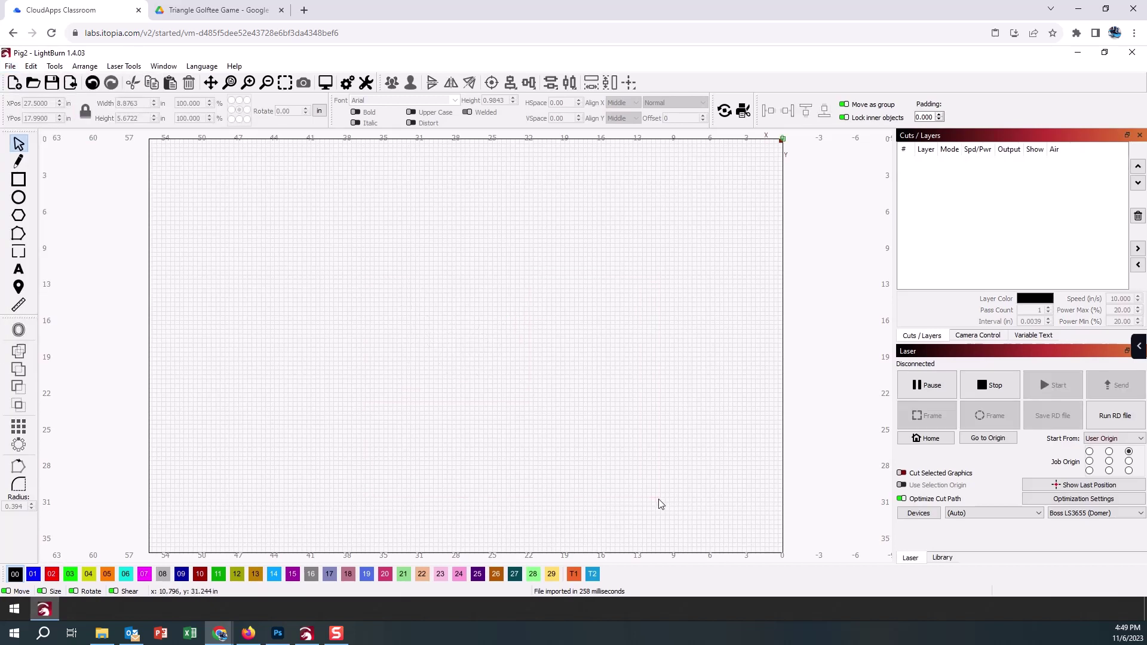
Import Pig2.dxf from the Triangle Golftee Game folder into the empty work area and deselect it.
left_click(10, 66)
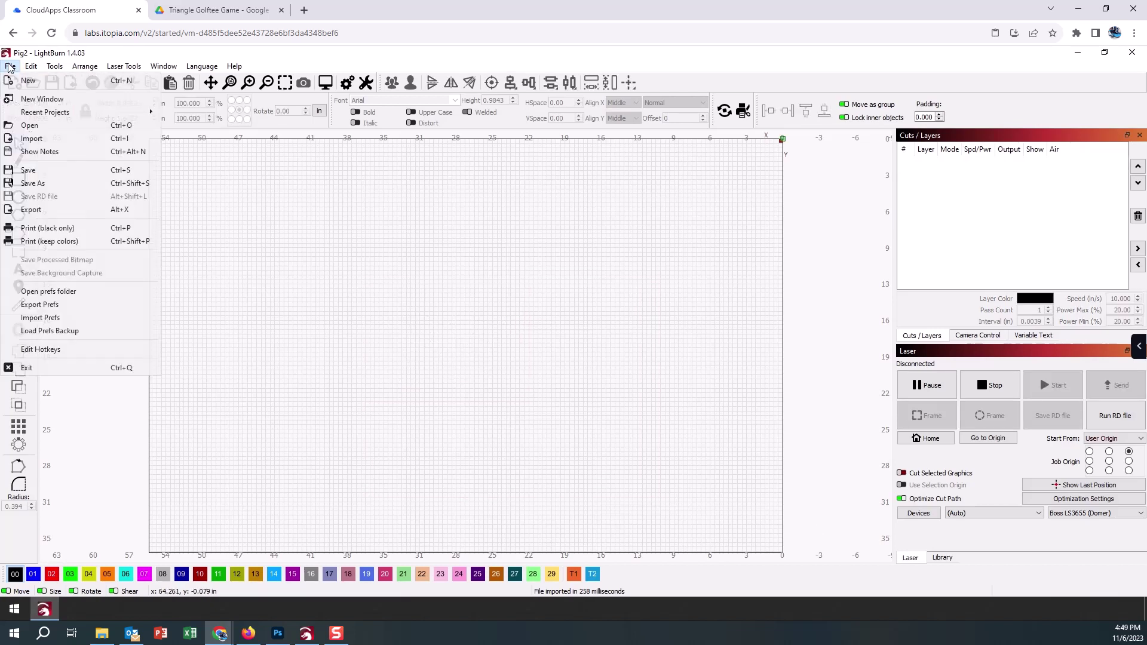
left_click(44, 144)
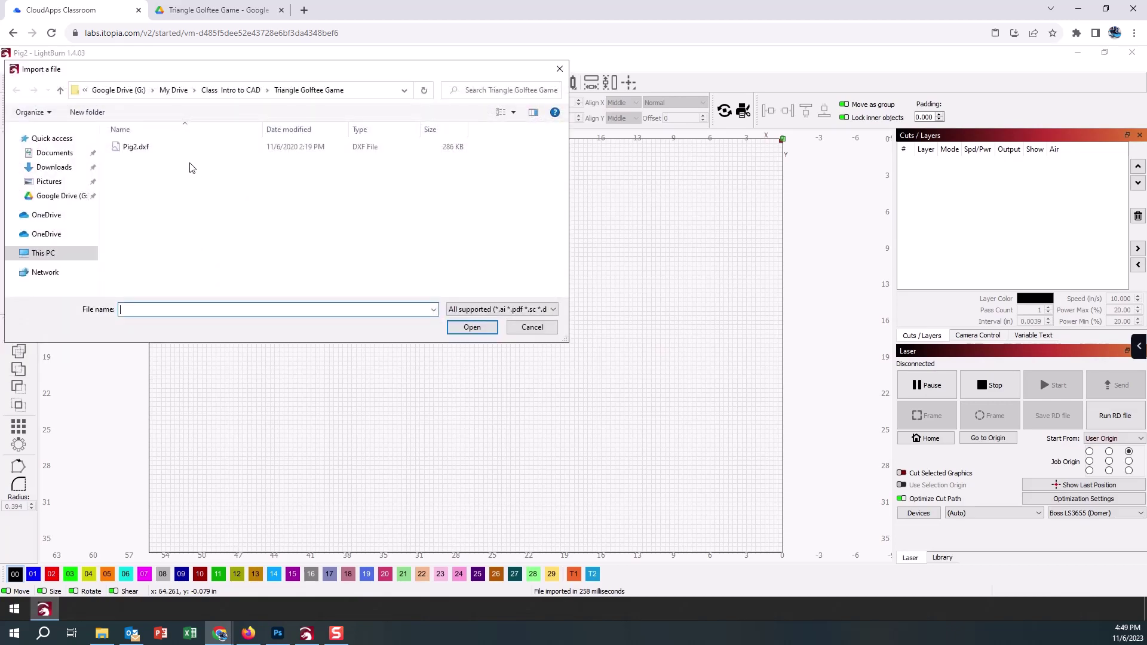
left_click(143, 147)
left_click(473, 328)
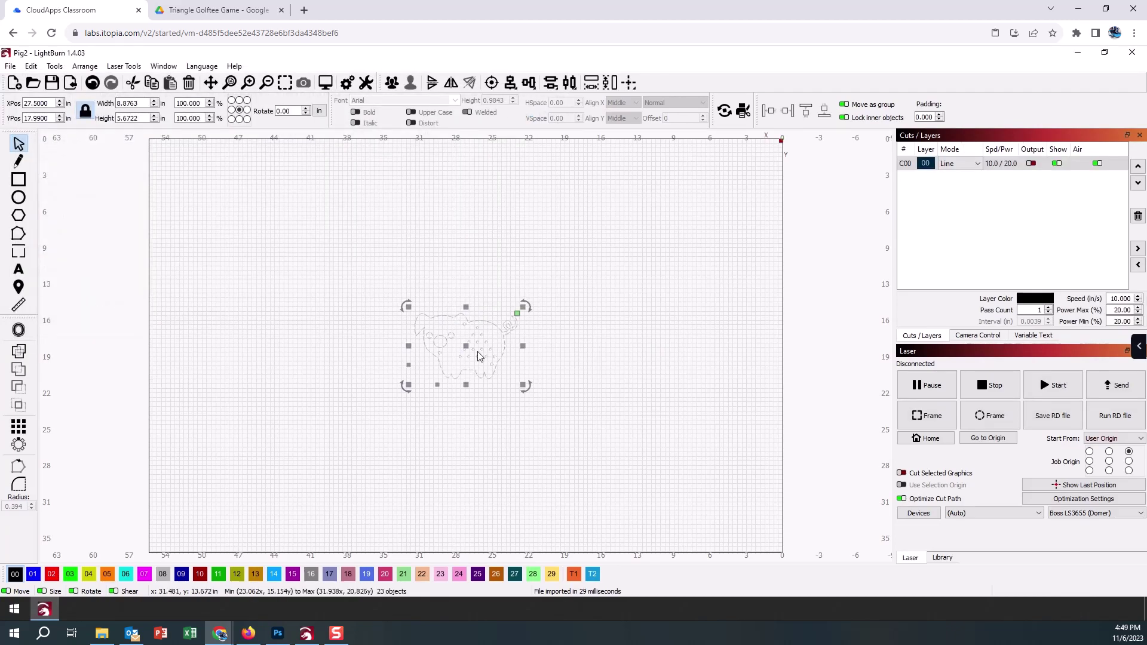
left_click(461, 288)
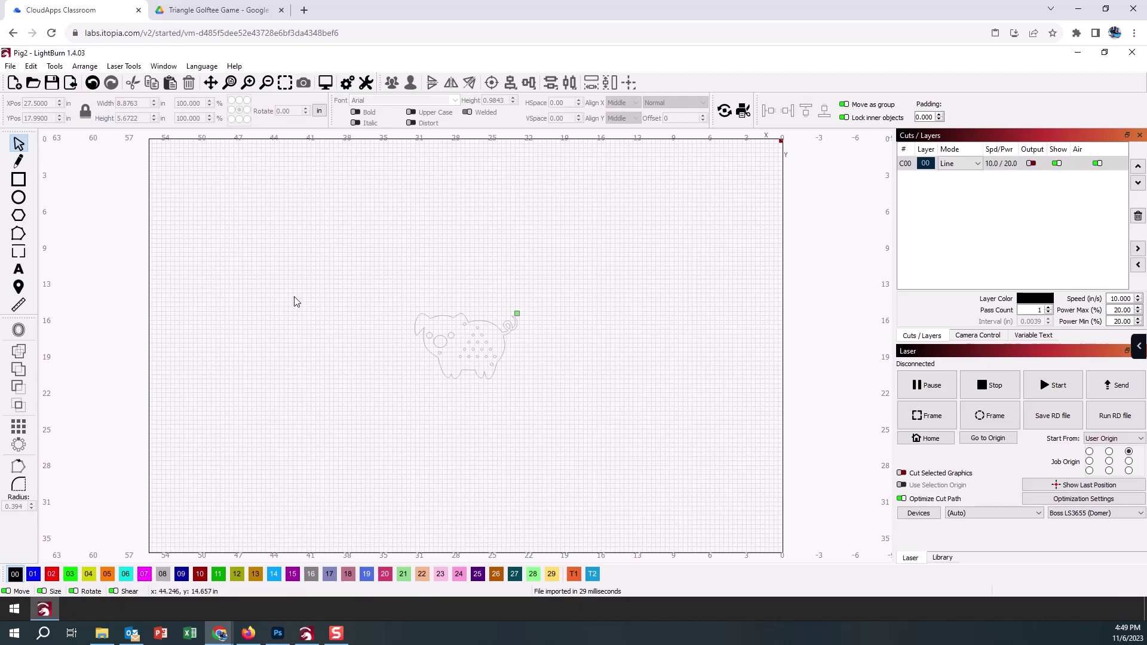
Save the project as TriangleGameDomer in the Triangle Golftee Game folder.
left_click(10, 66)
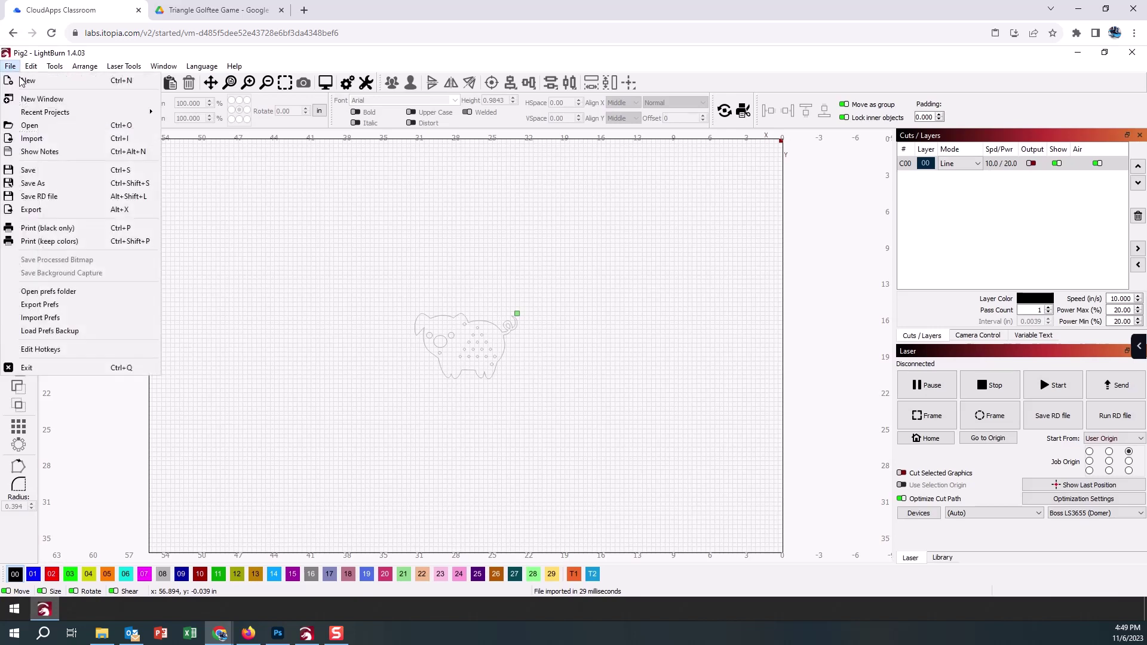
left_click(34, 183)
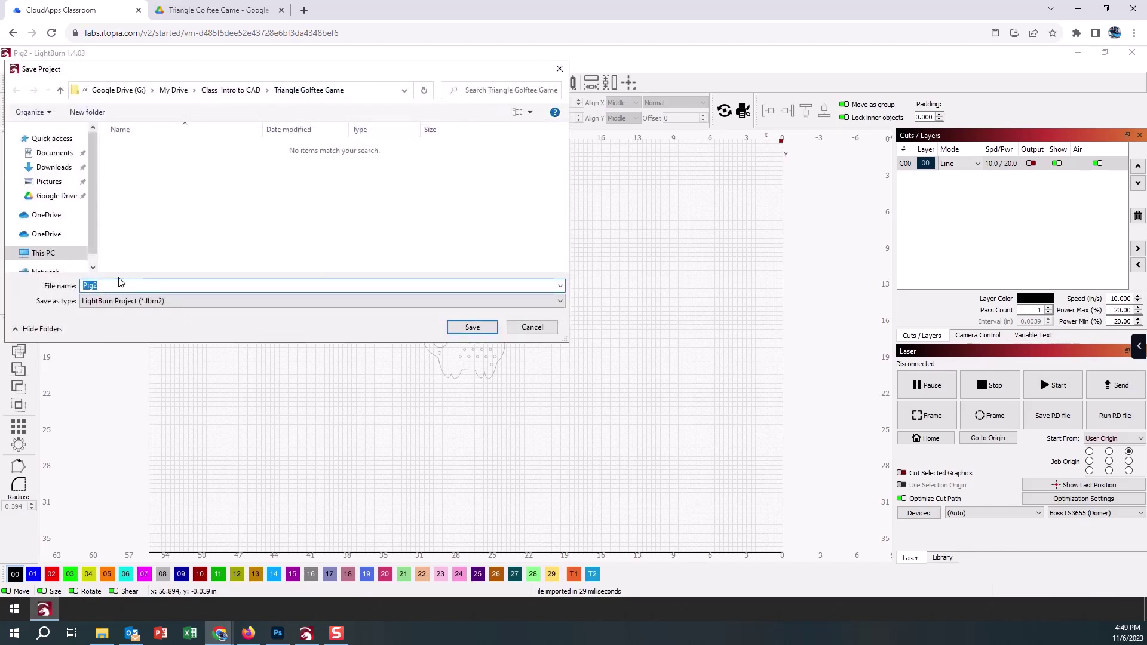
type("Tri")
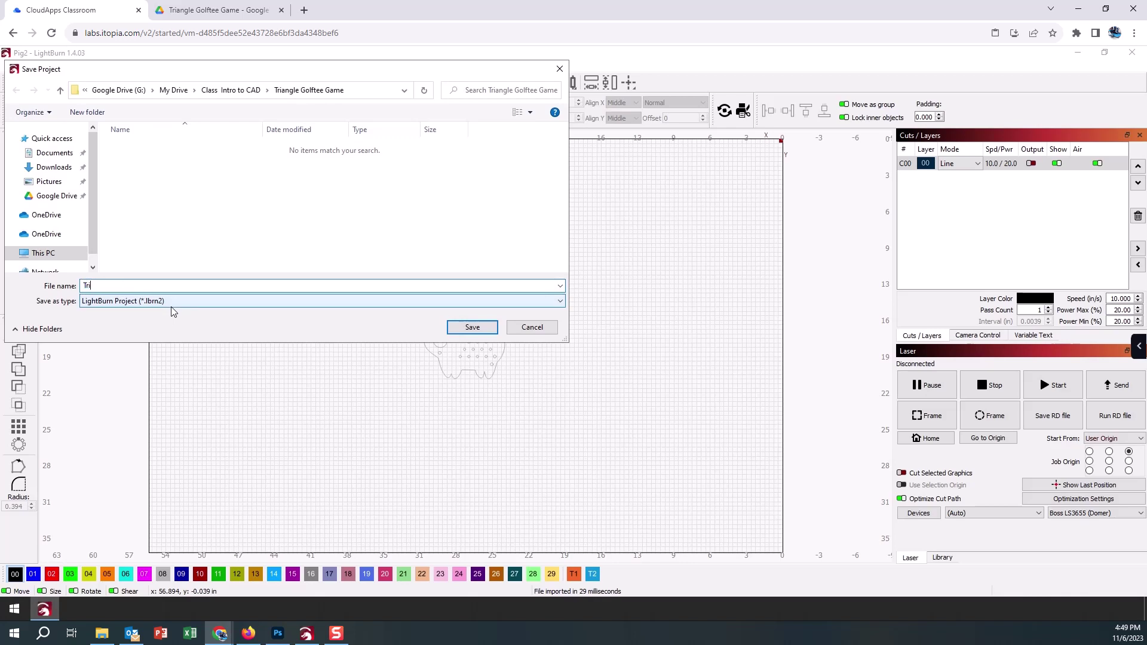
type("angl")
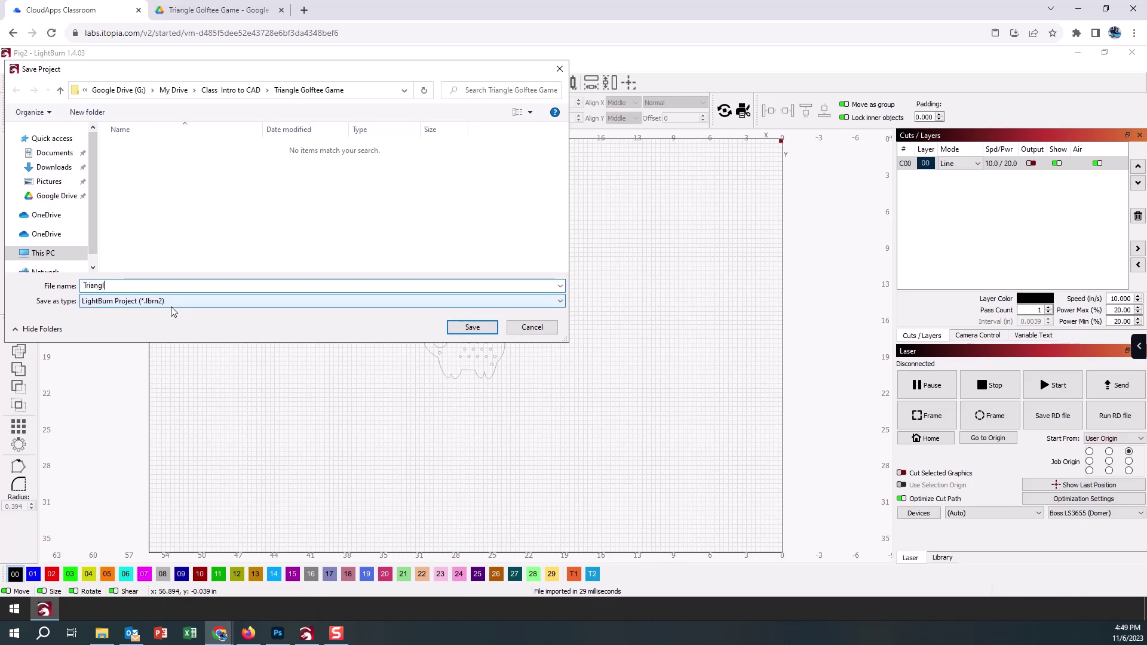
type("eGameDomer")
left_click(472, 327)
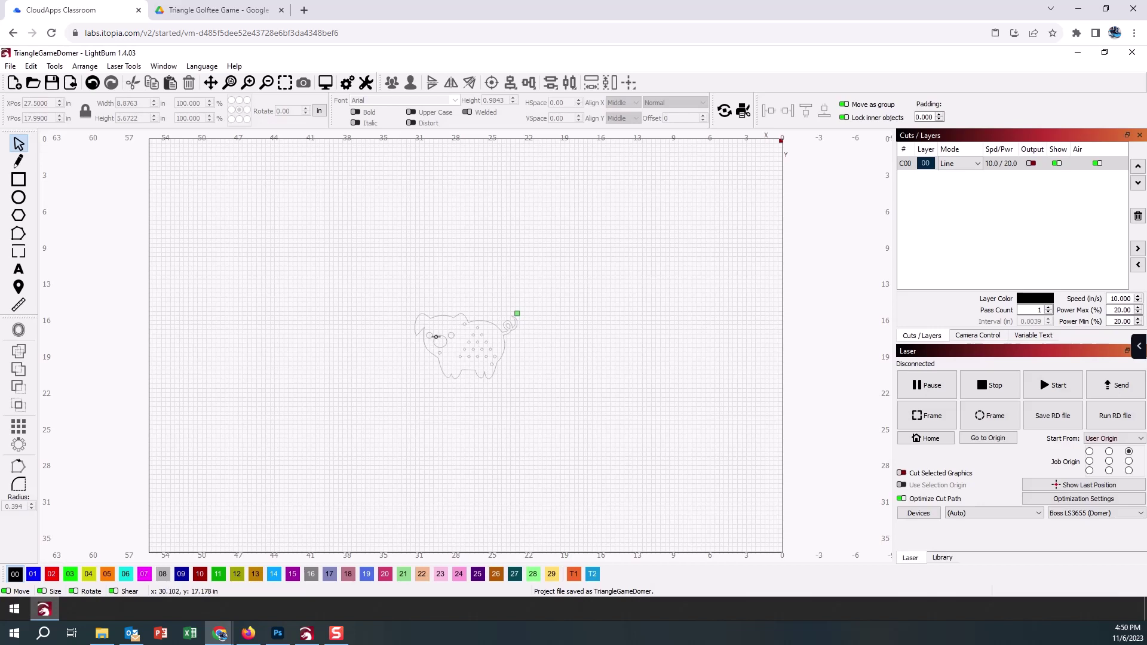
Check the refreshed Triangle Golftee Game folder in Google Drive for the saved files, then return to the LightBurn session.
left_click(203, 13)
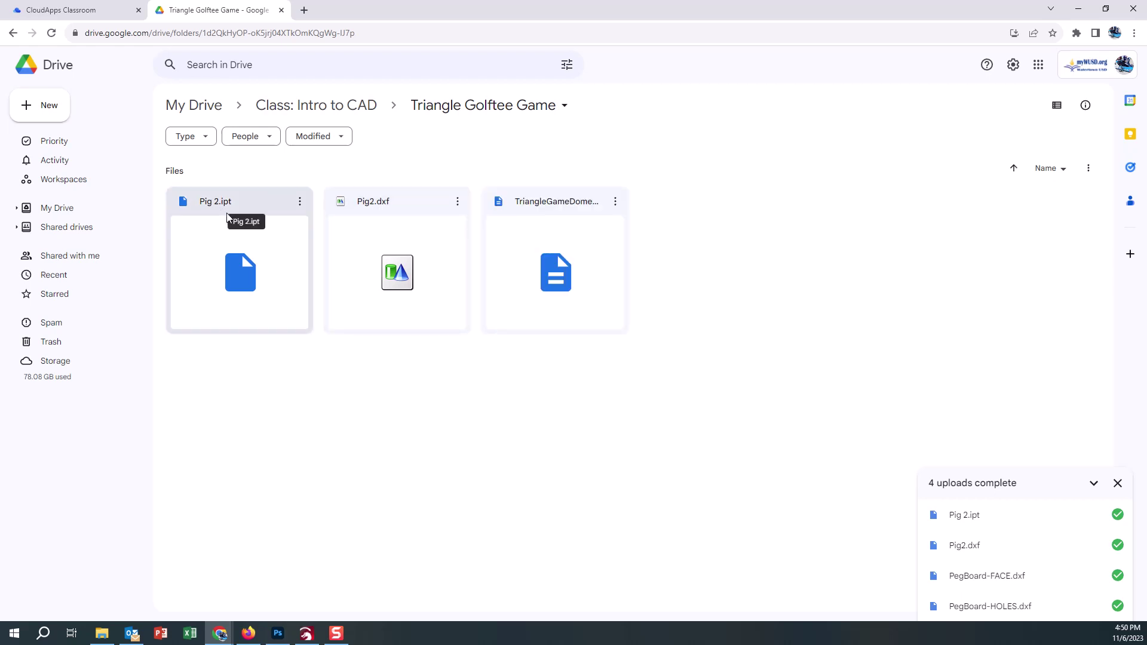
key("F5")
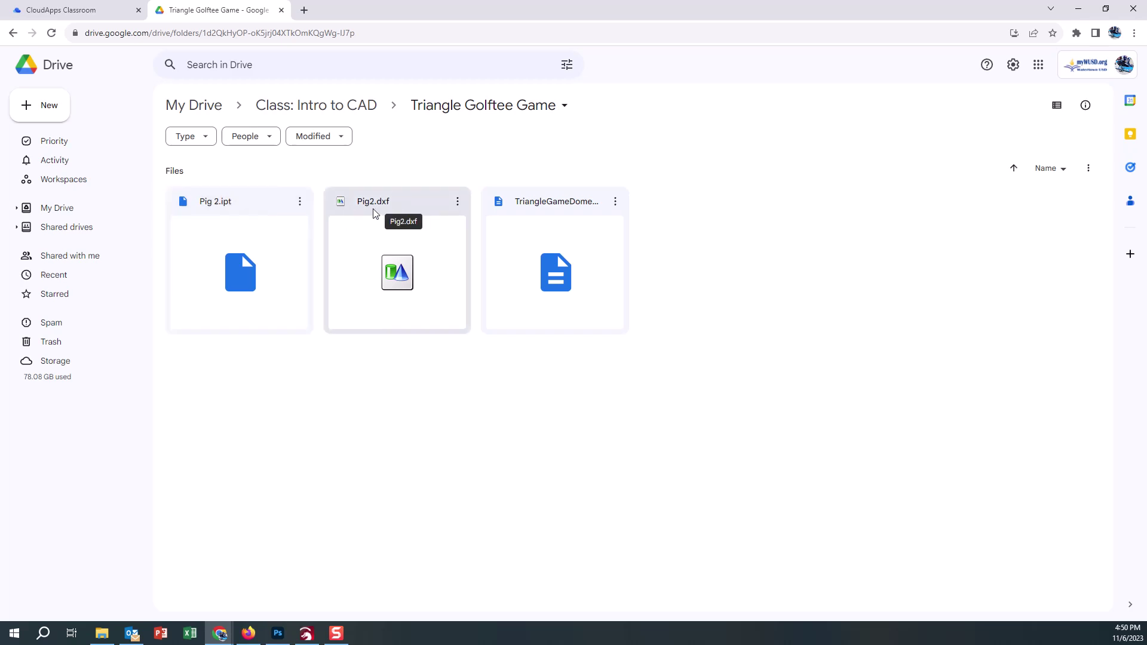
left_click(60, 9)
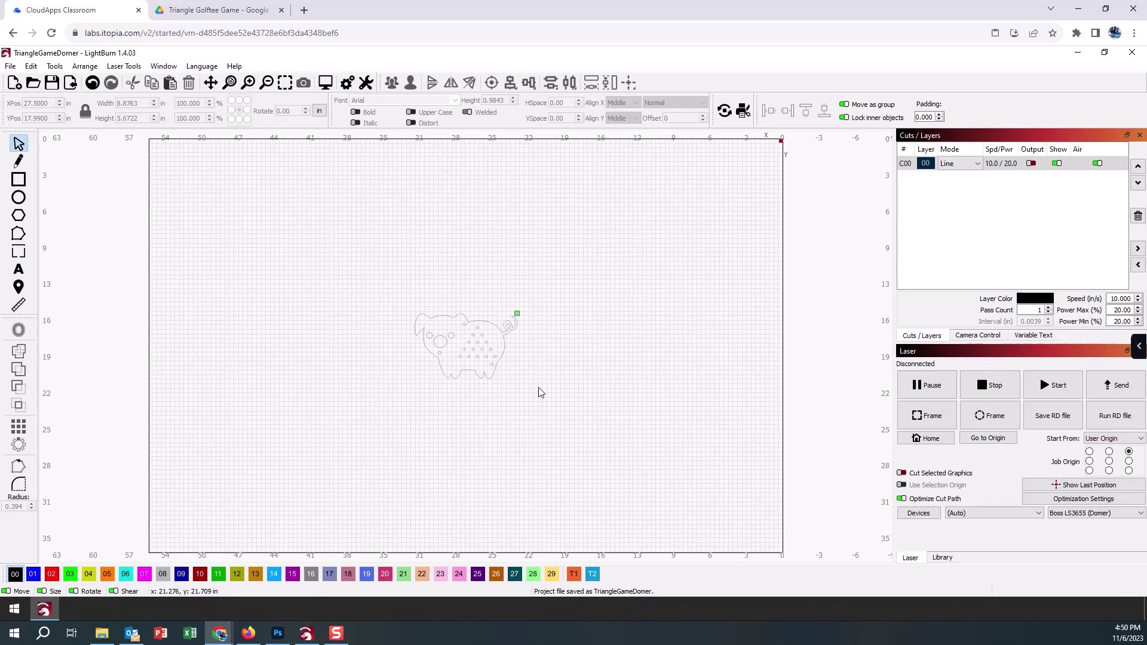
Assign the pig's outer outline to the magenta layer 07 and deselect it.
left_click_drag(539, 395, 382, 299)
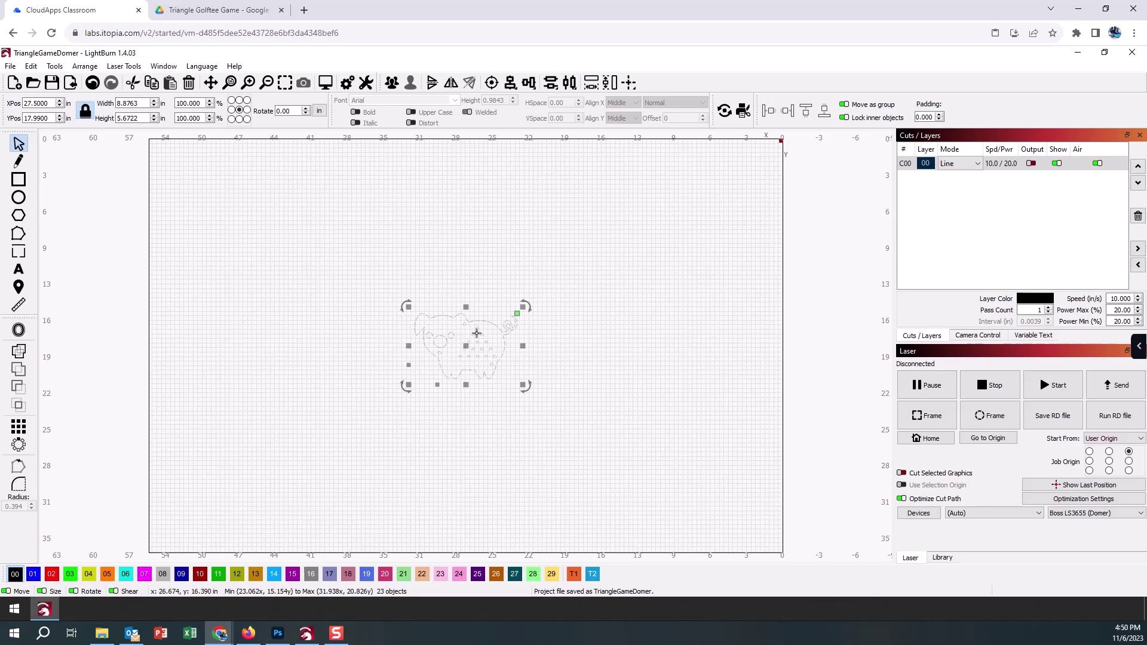
left_click(479, 285)
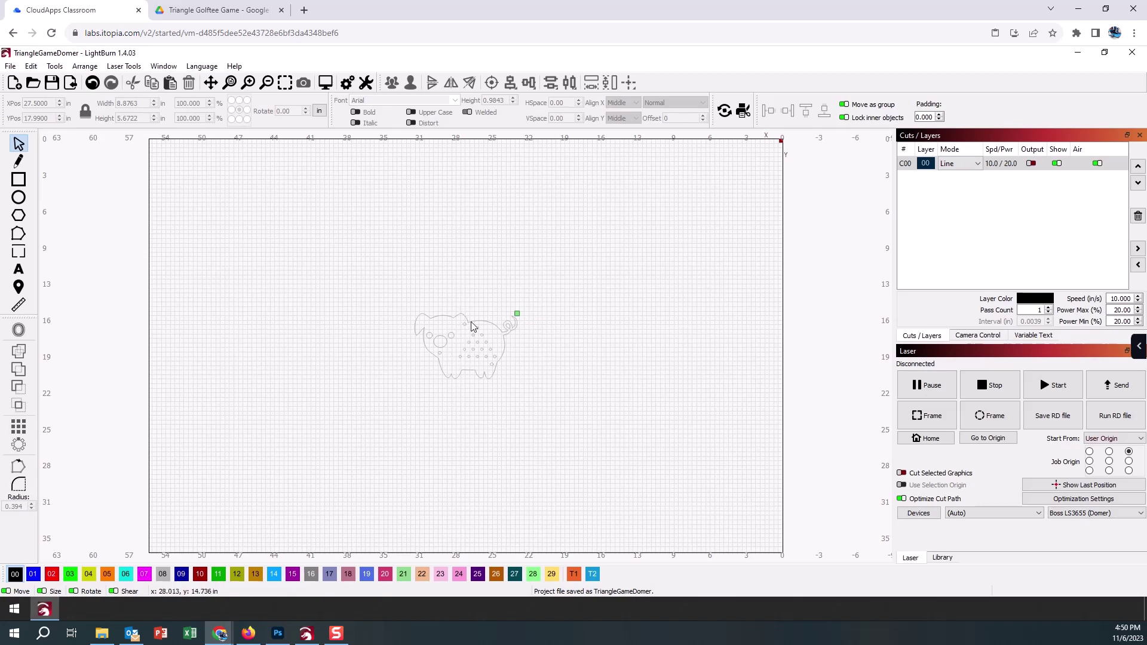
left_click(510, 364)
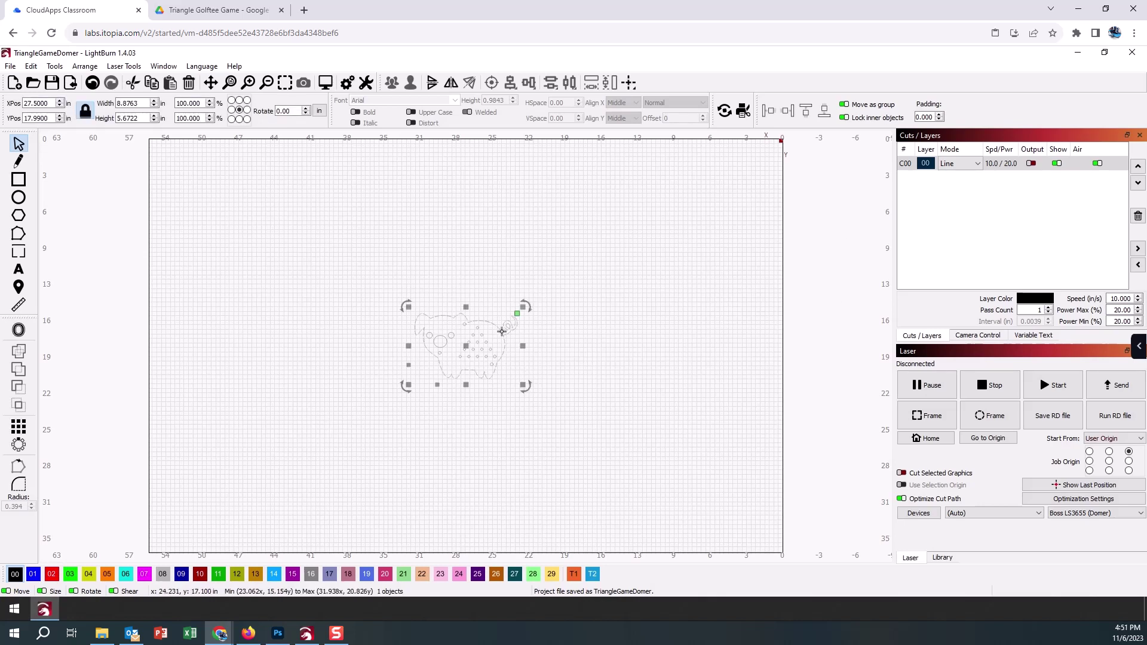
left_click(144, 577)
left_click(242, 420)
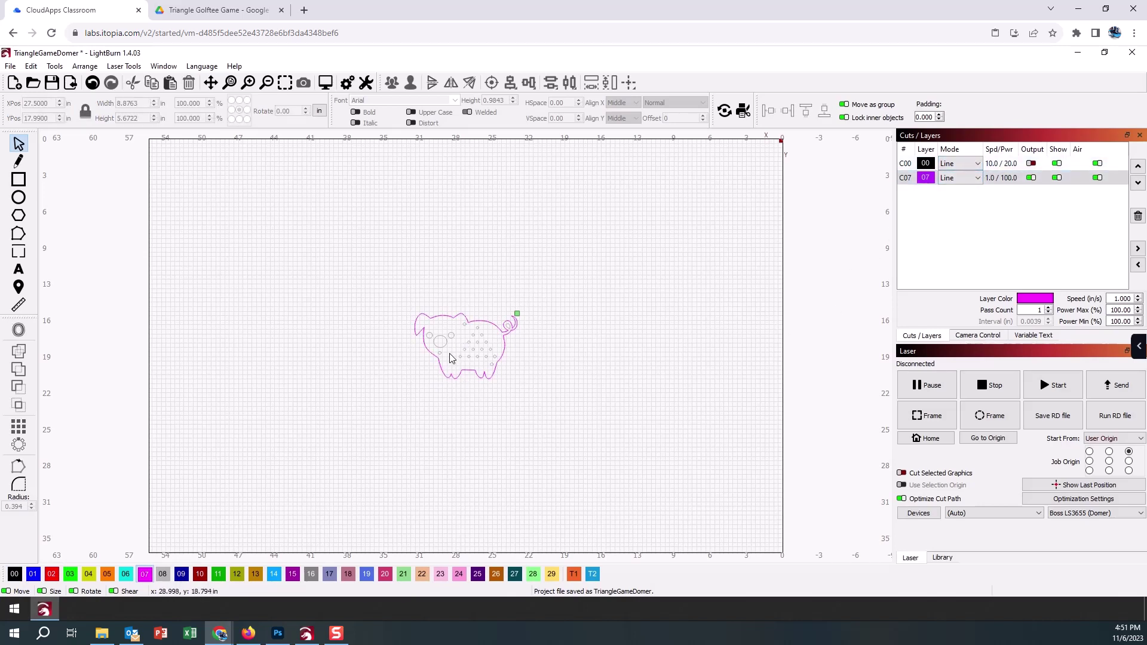
Assign the pig's nose and both eye circles to the orange layer 05.
left_click(438, 333)
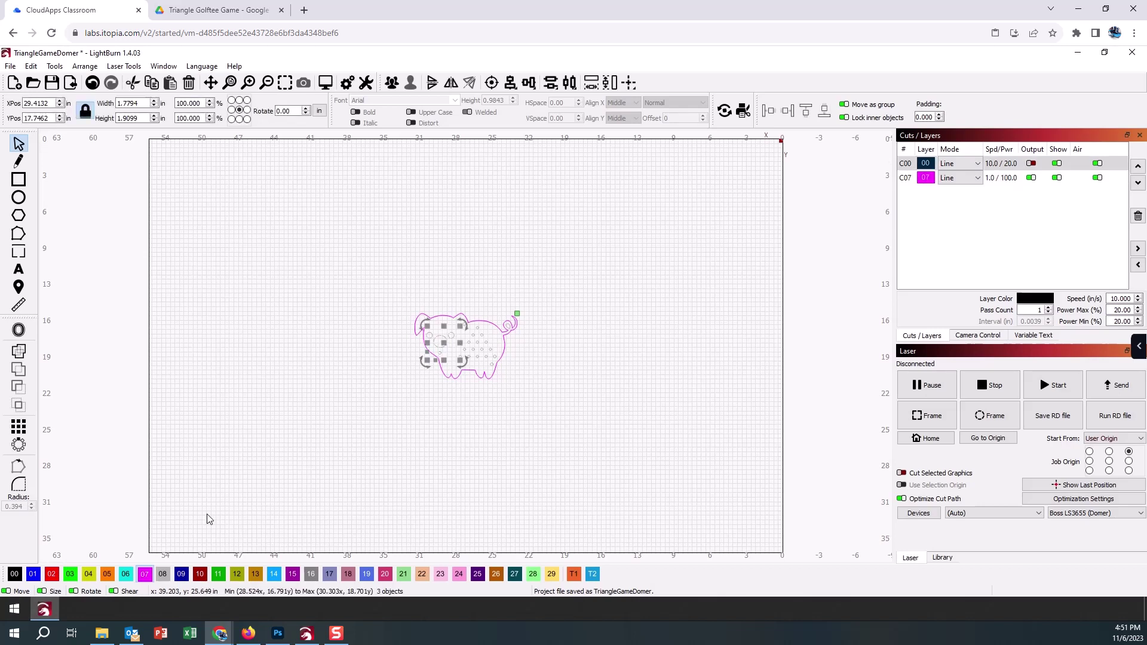
left_click(107, 574)
left_click(352, 357)
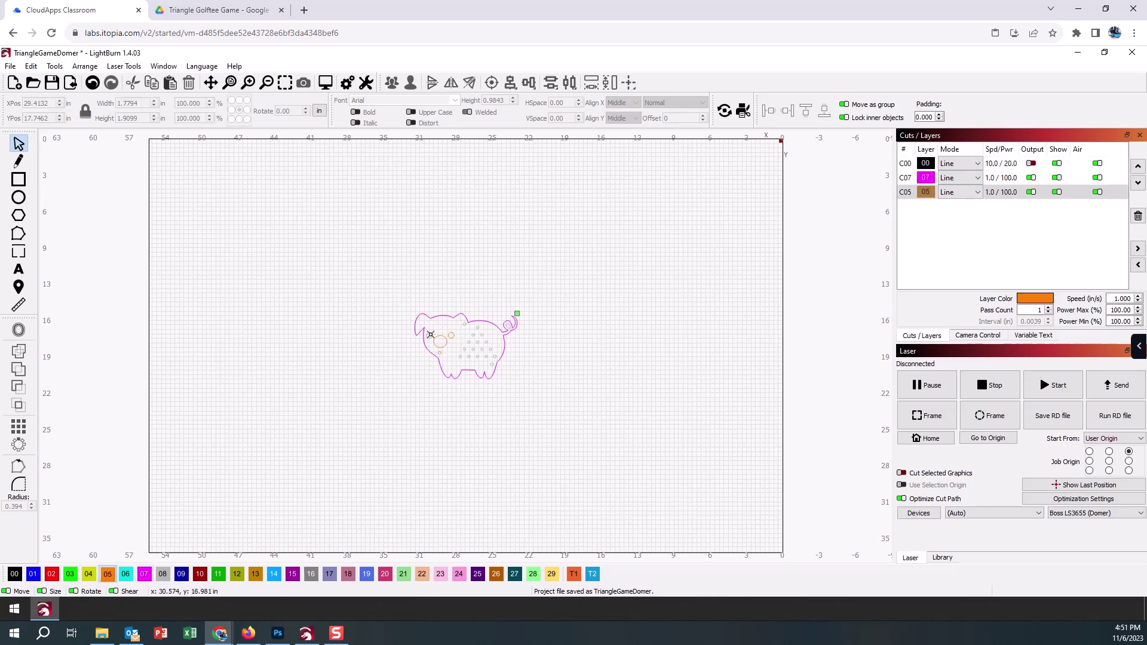
left_click(431, 335)
left_click(108, 574)
left_click(187, 433)
Assign the small mouth circle below the nose back to the black layer 00.
left_click(441, 357)
left_click(14, 574)
left_click(243, 404)
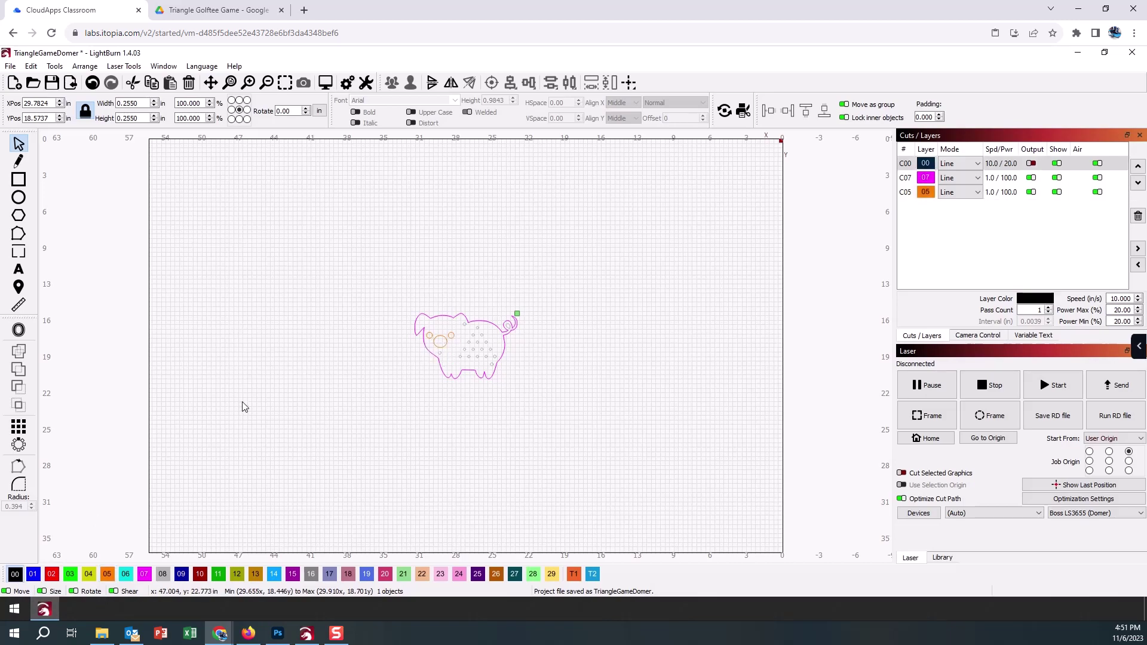
Move layer 07 down one place in the cut order so that it follows layer 05.
scroll(475, 344, "up", 5)
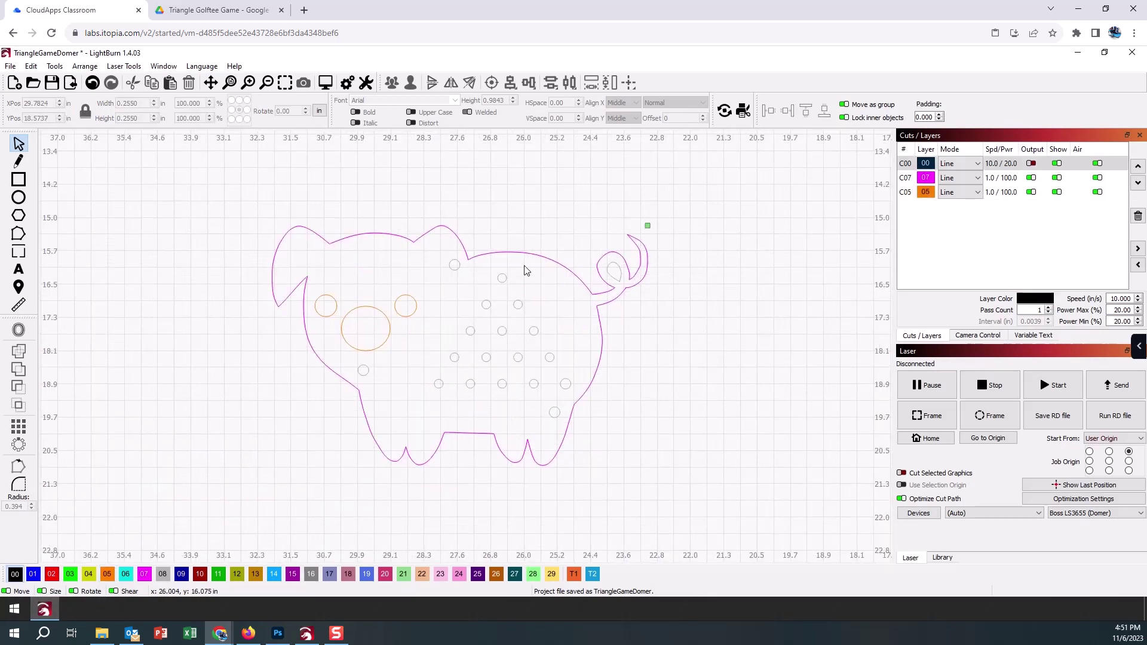
left_click(998, 167)
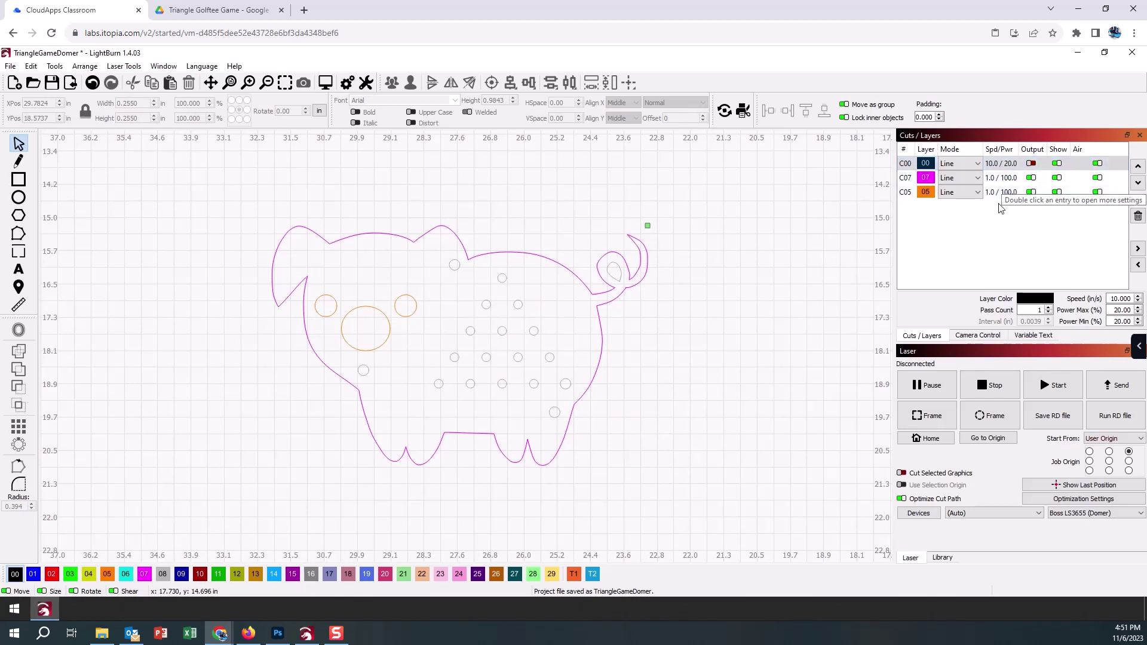
left_click(993, 178)
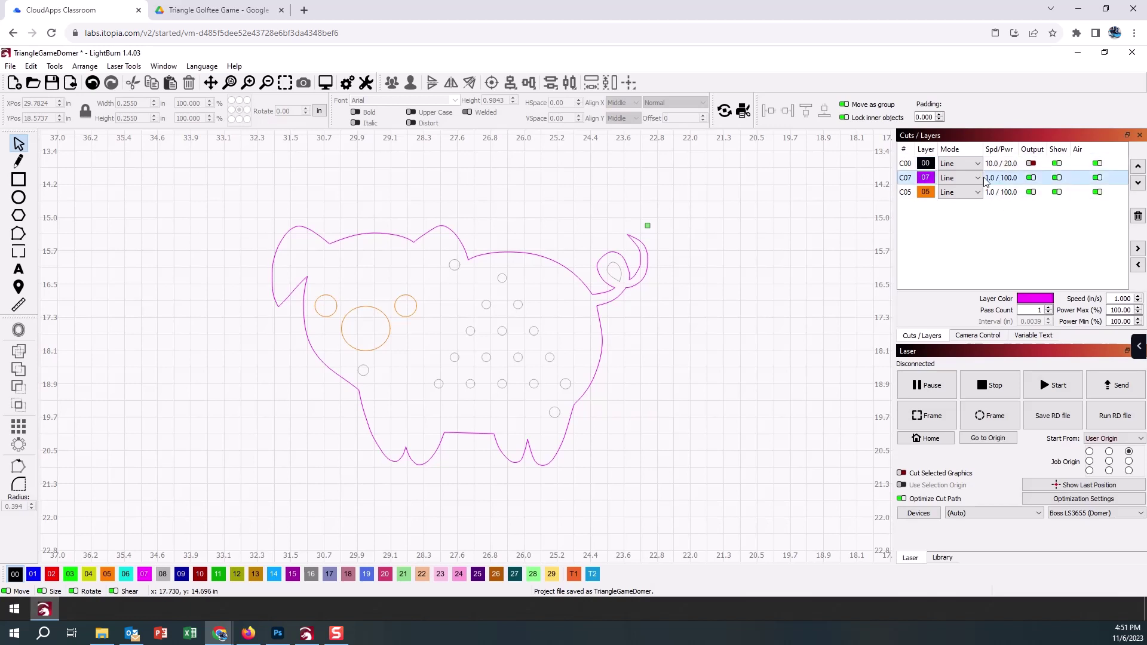
left_click(1139, 184)
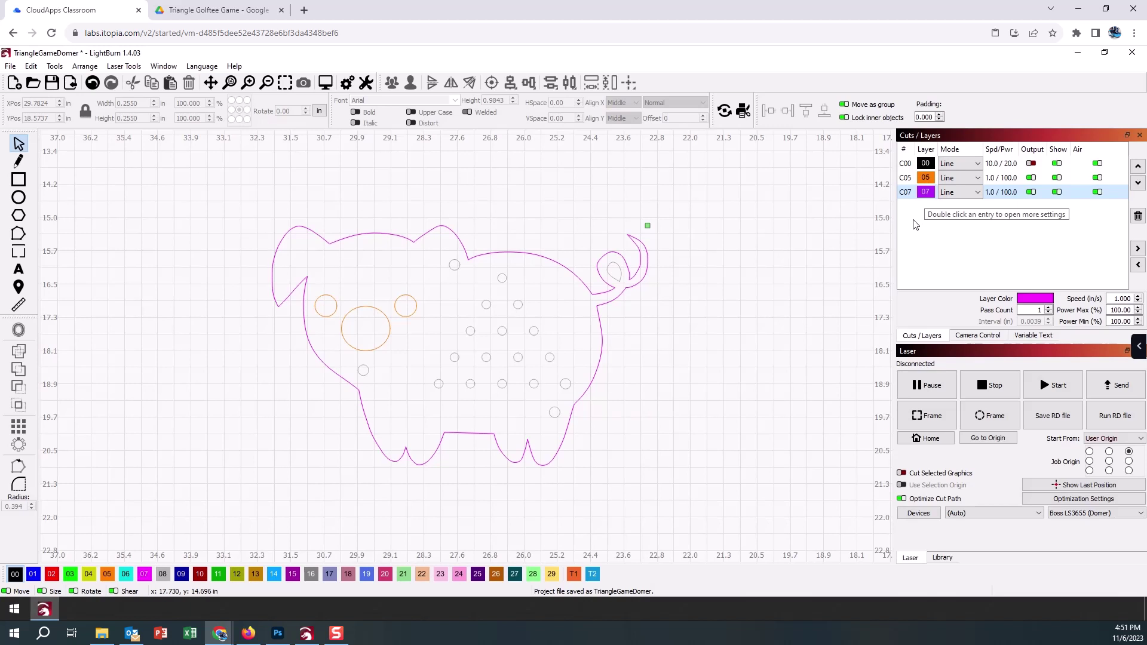
Set the mode of the orange layer 05 to Fill.
left_click(928, 182)
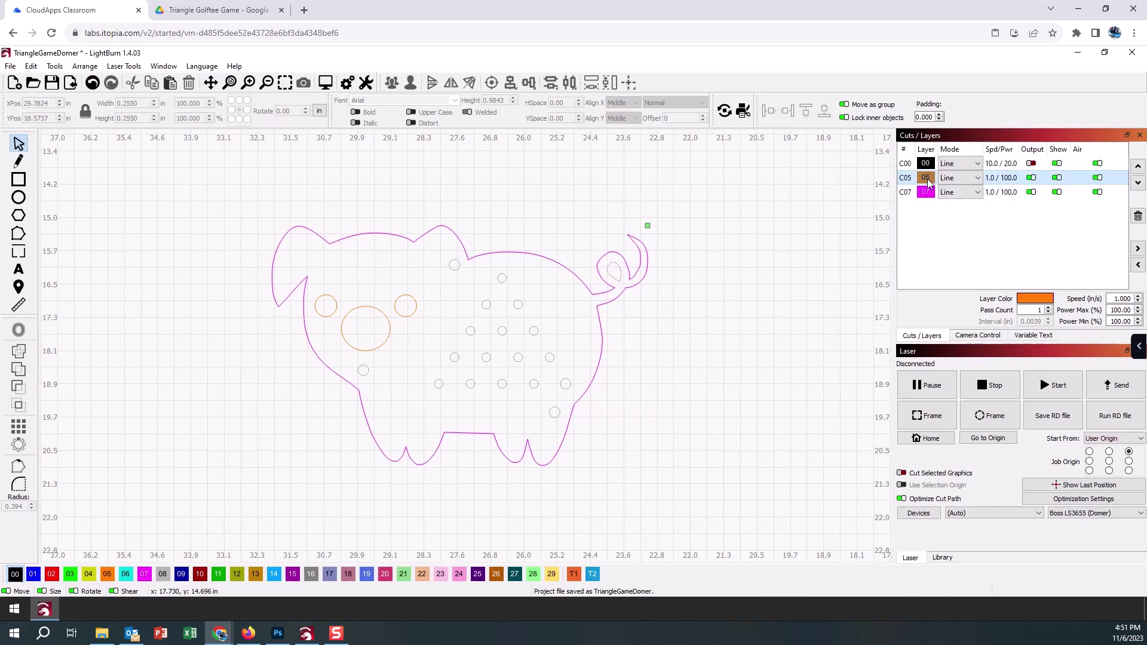
left_click(979, 178)
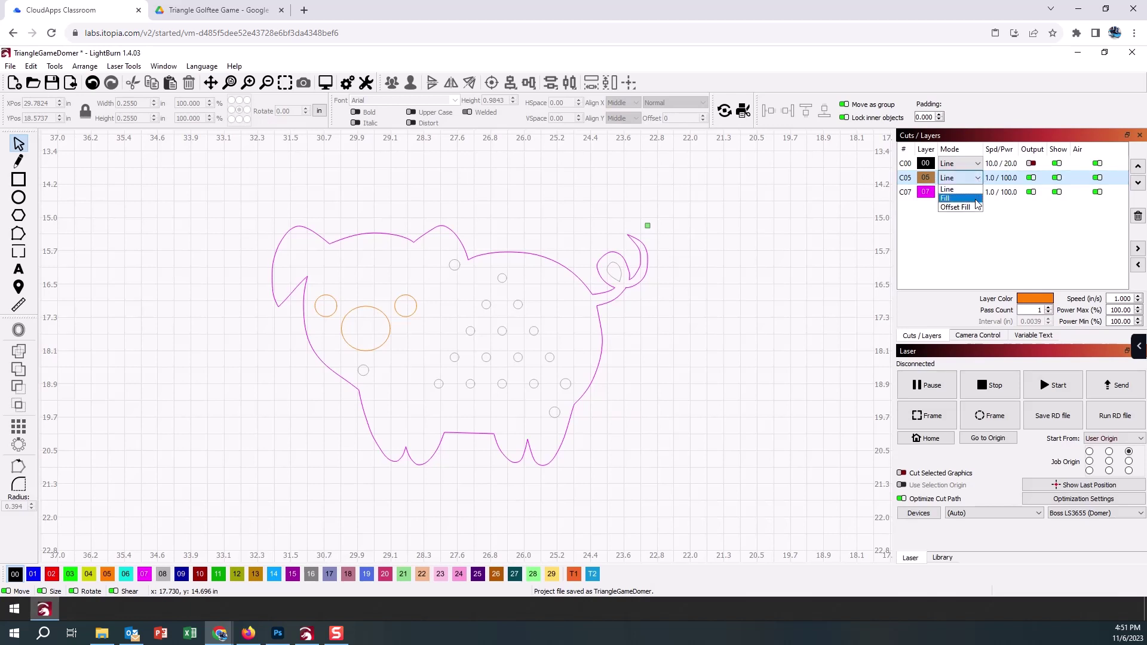
left_click(976, 199)
Enable output for layer 00 and check the whole job in the preview.
left_click(1031, 163)
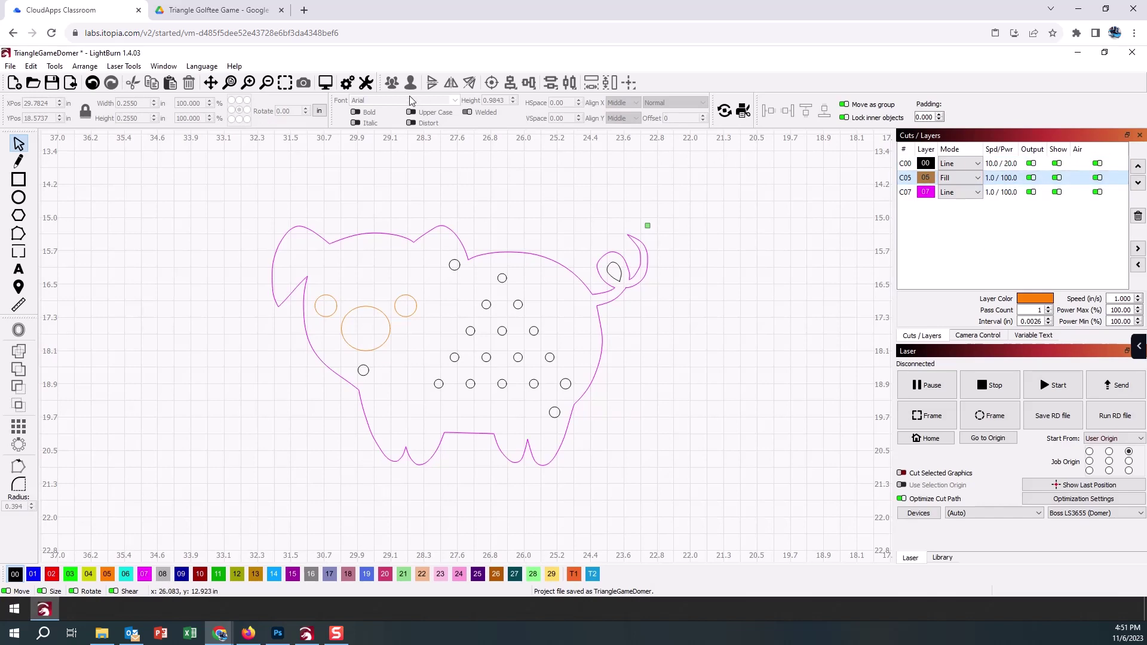
left_click(325, 83)
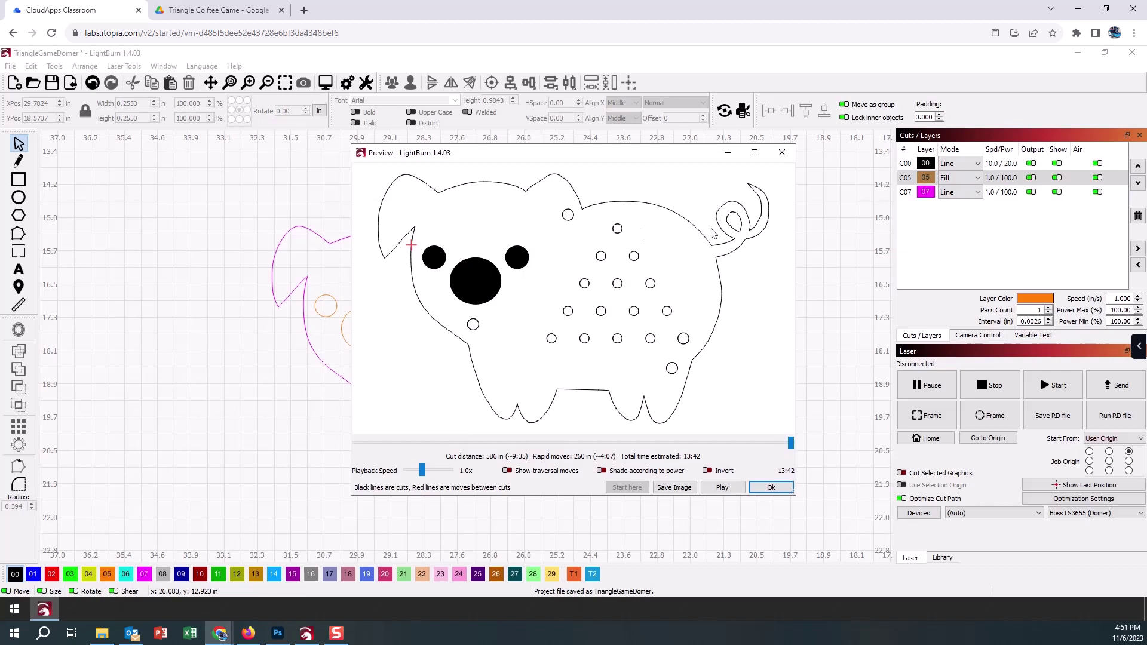
left_click(772, 488)
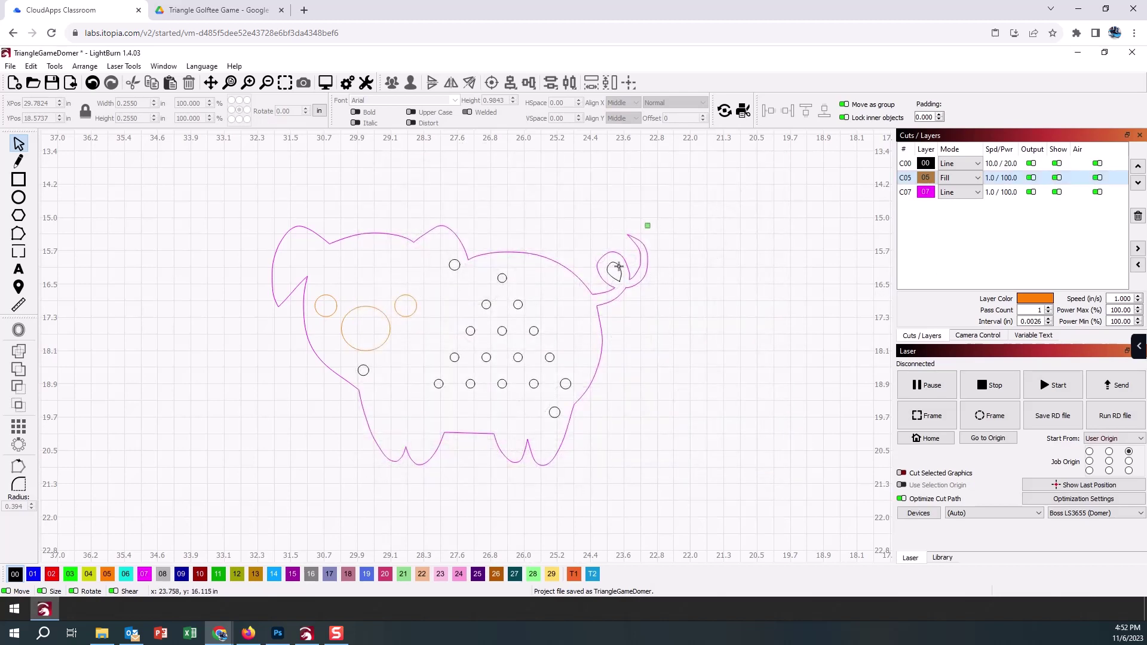
Assign the closed shape inside the tail curl to layer 07 and preview the job again.
left_click(616, 270)
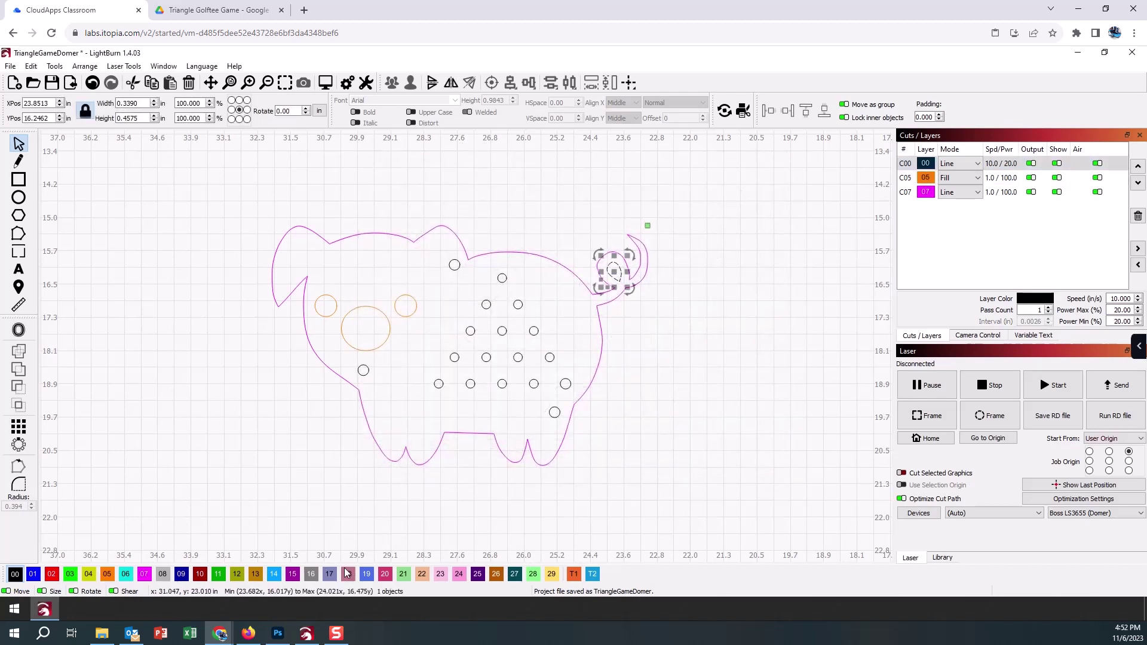
left_click(144, 573)
left_click(174, 481)
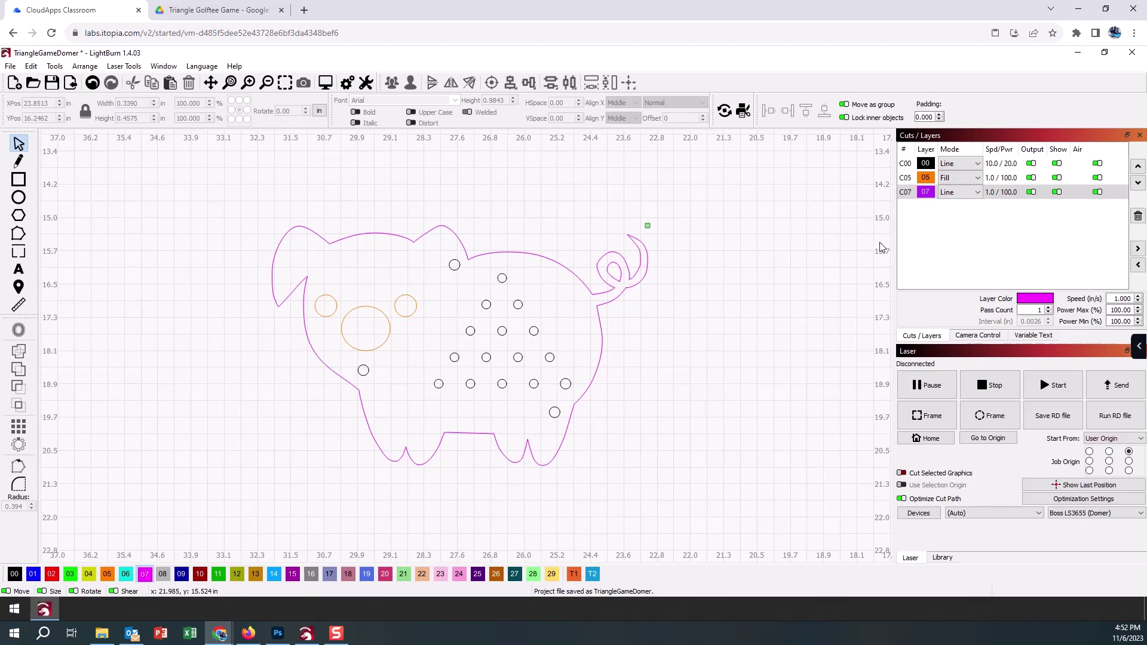
left_click(325, 83)
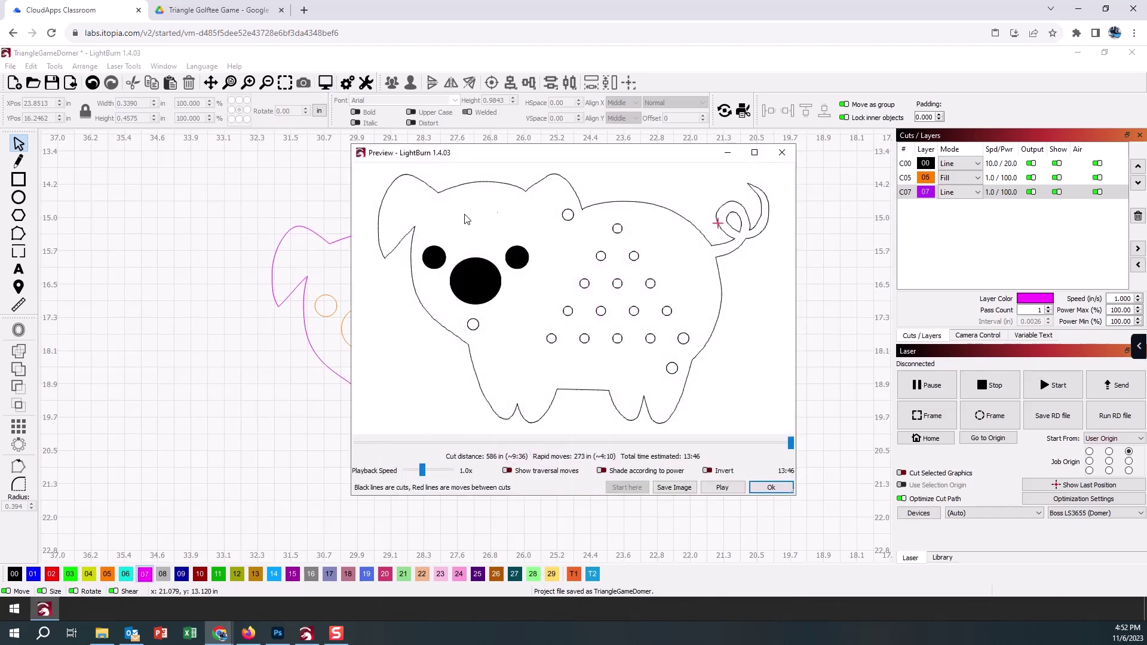
left_click(770, 488)
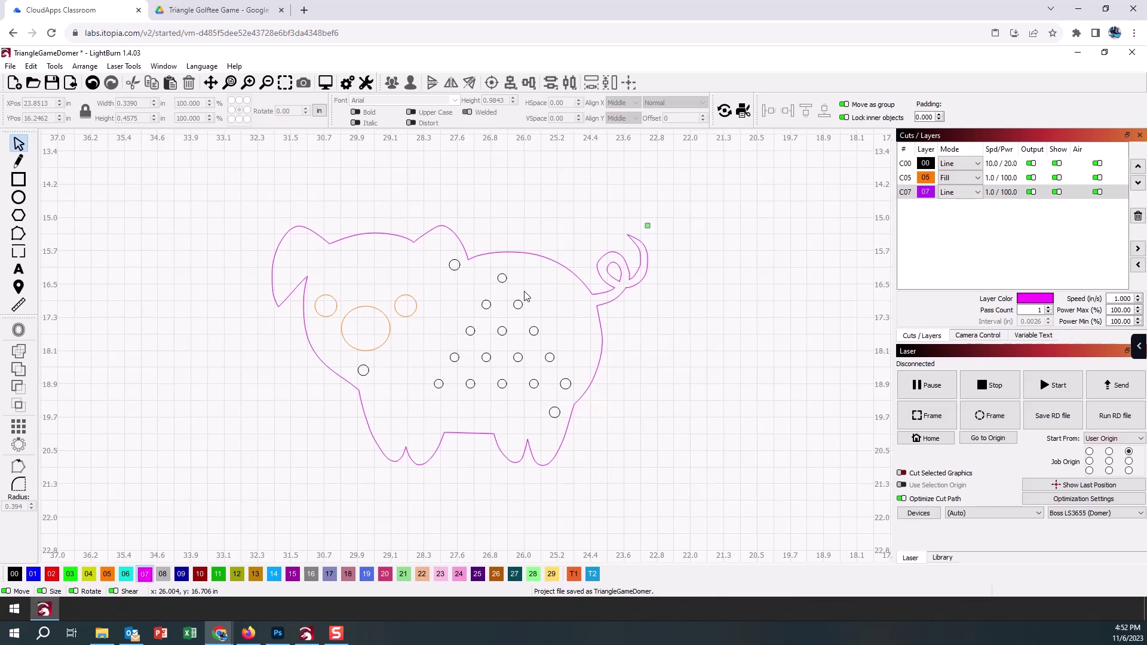
Set layer 00's cut speed to 1 in/sec and both its maximum and minimum power to 45%.
double_click(1008, 165)
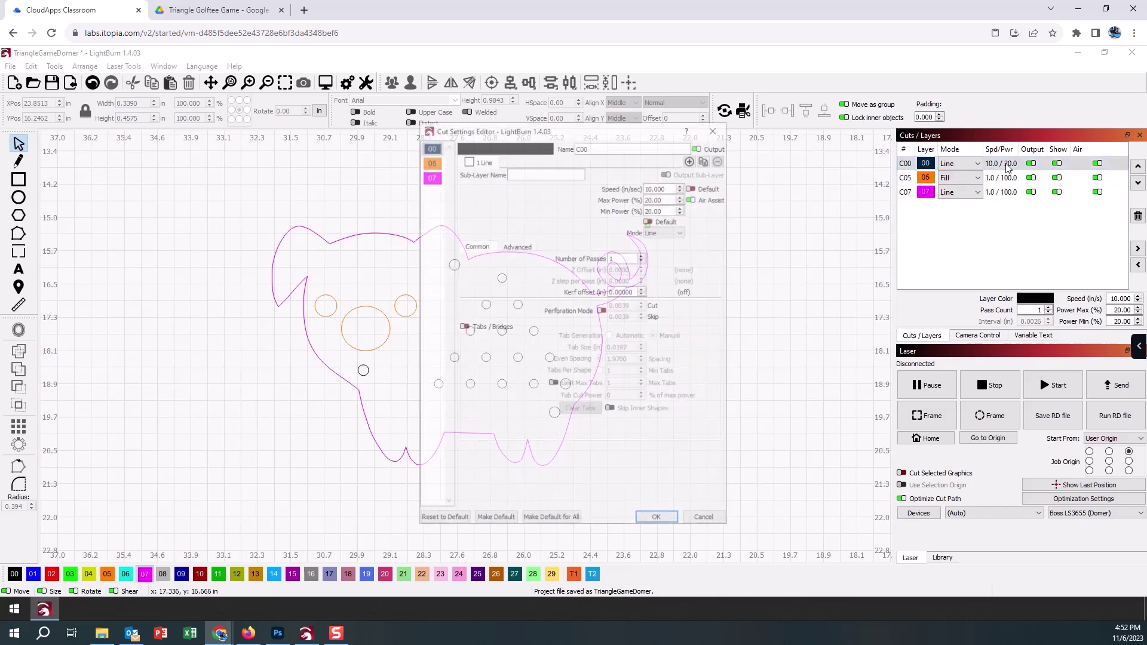
double_click(653, 185)
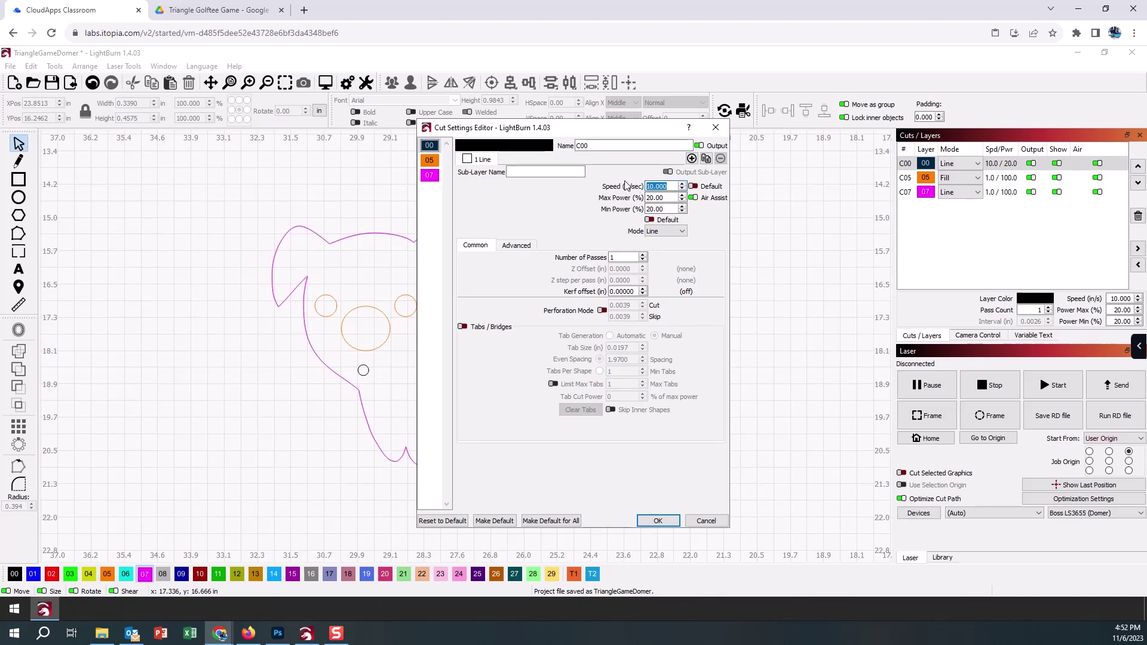
type("1.0")
key("Tab")
type("45")
key("Tab")
type("4")
left_click(664, 521)
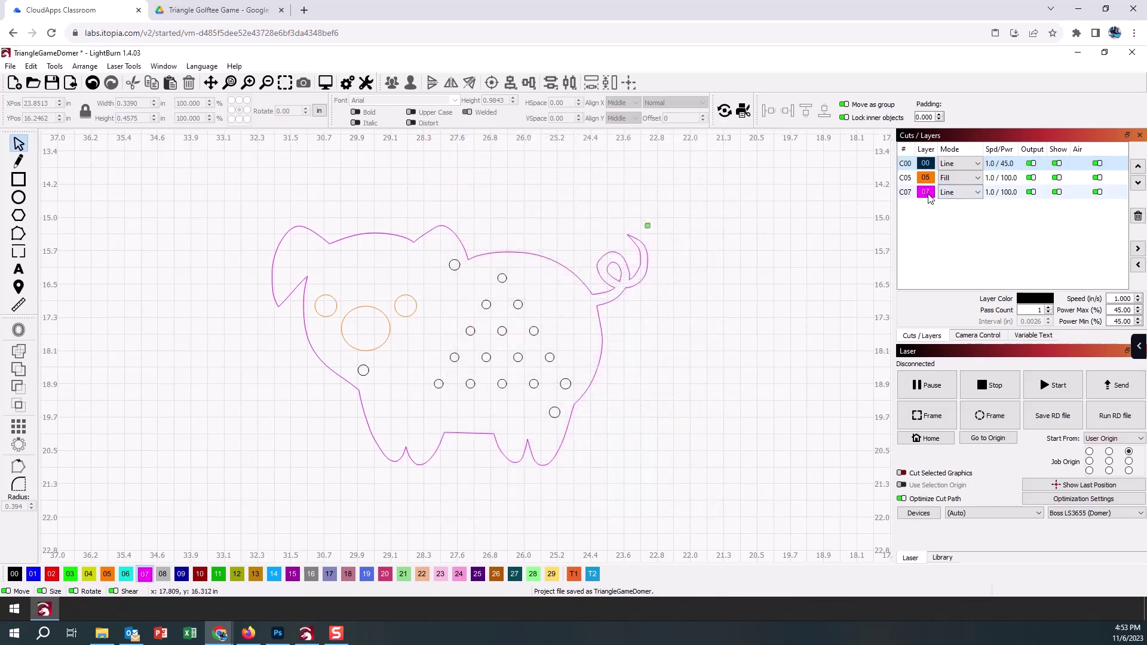
Set the maximum and minimum power of the magenta layer 07 to 45%.
double_click(1007, 192)
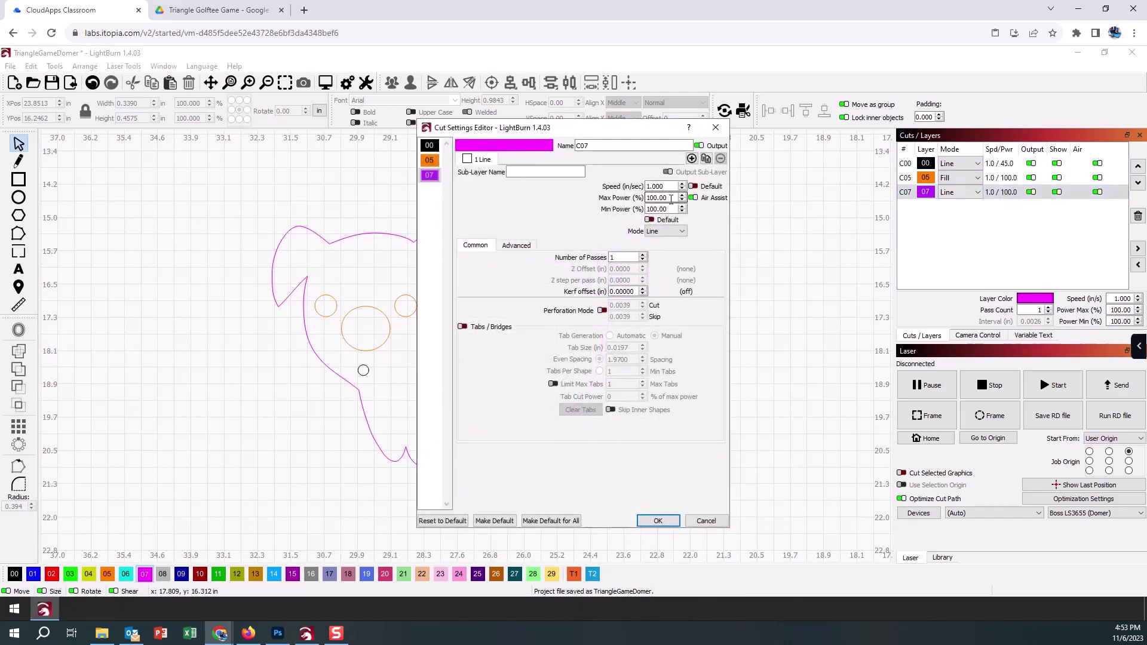
left_click_drag(667, 198, 641, 212)
type("45")
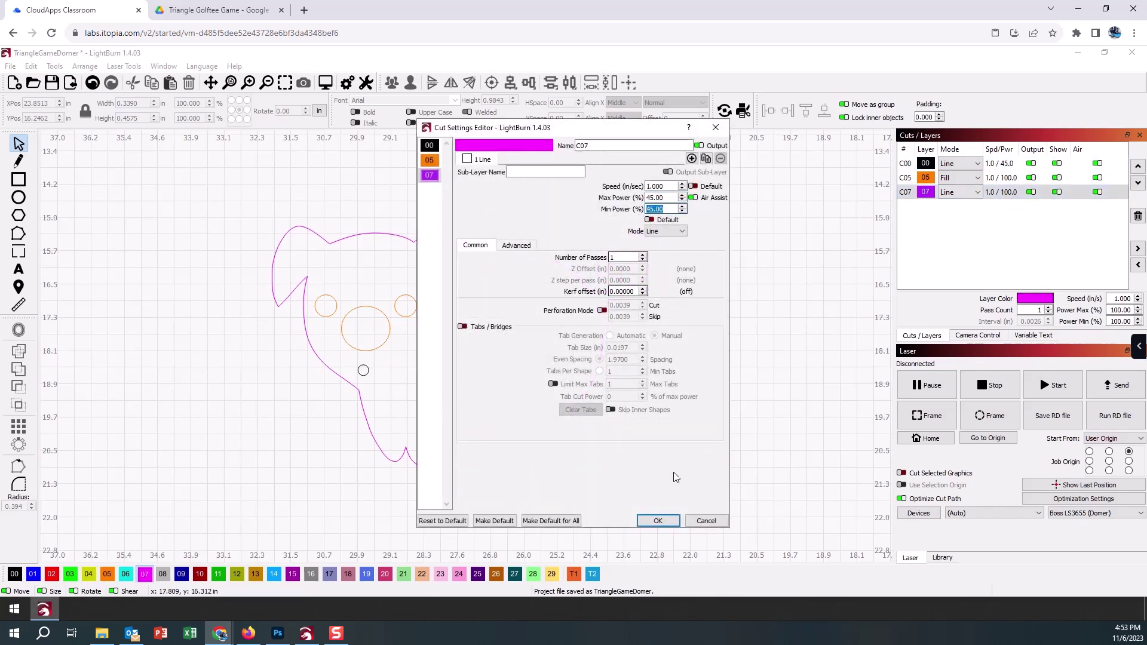
left_click(657, 521)
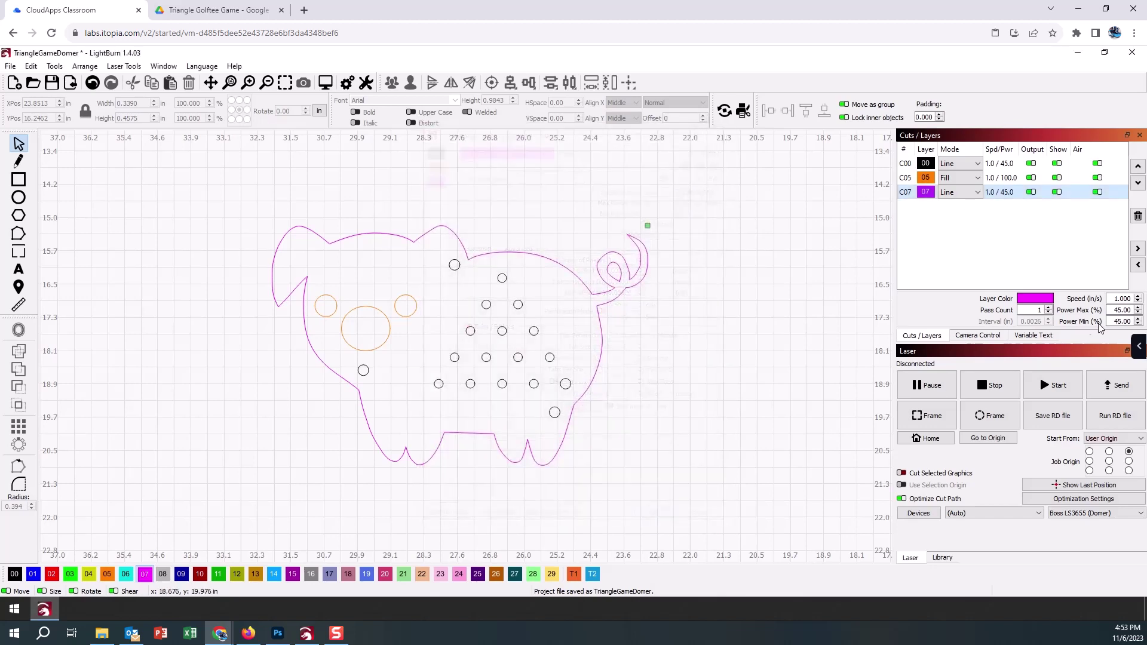
Set layer 05's speed to 15 in/sec and its maximum and minimum power to 15%, and preview the job.
double_click(1003, 183)
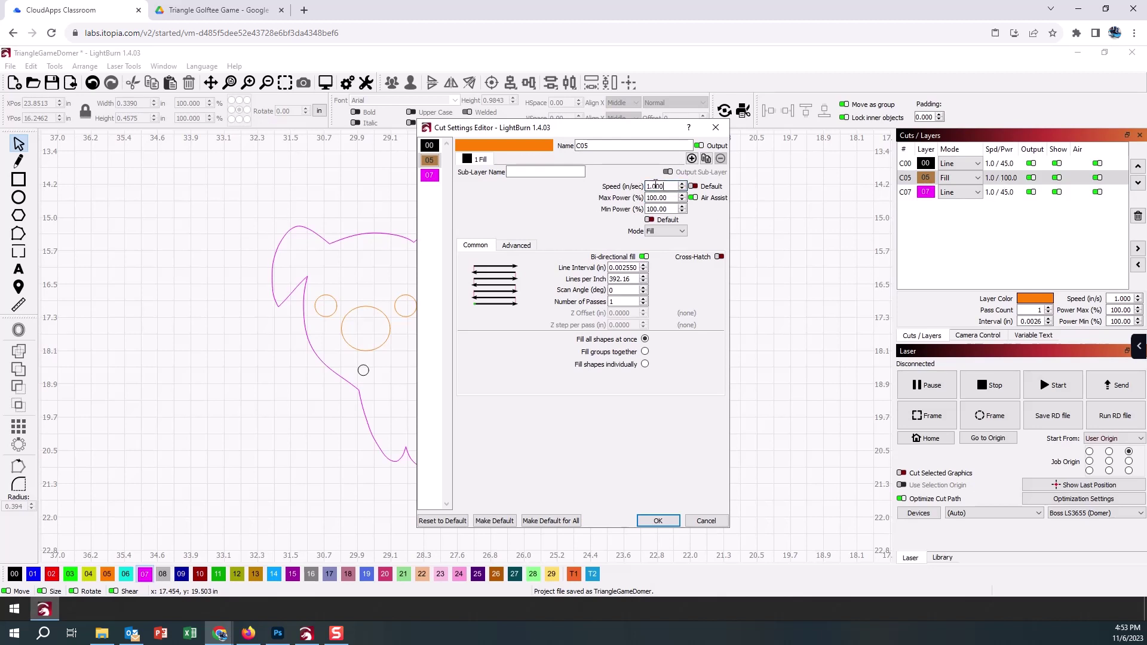
left_click_drag(668, 186, 638, 187)
type("15")
key("Tab")
type("15")
left_click(668, 209)
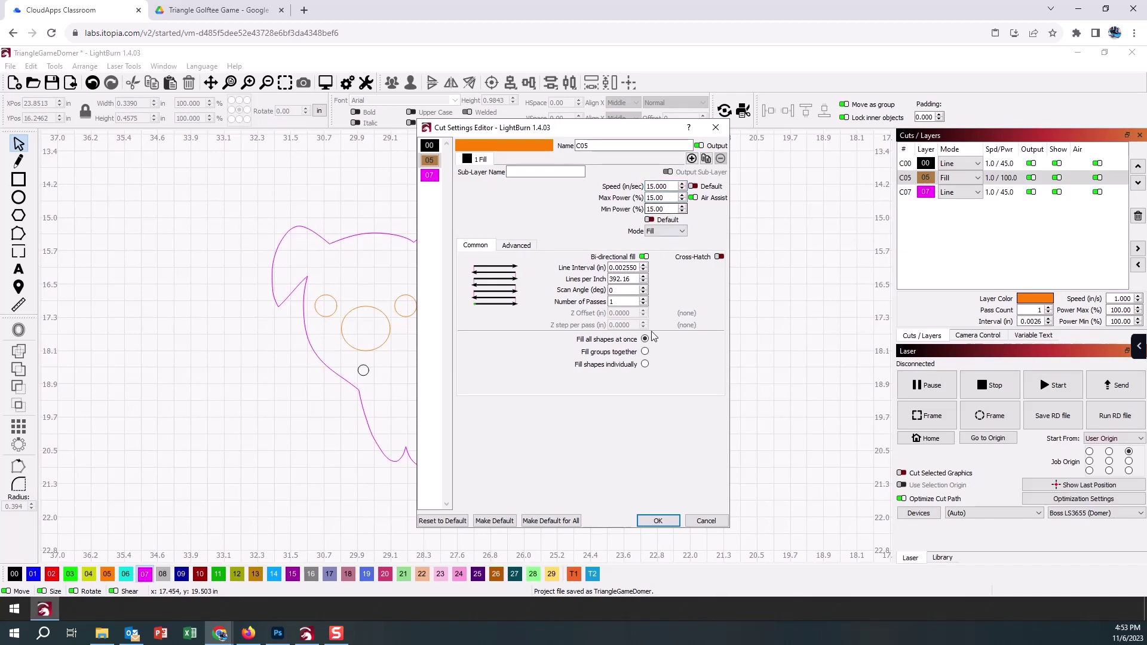
left_click(658, 520)
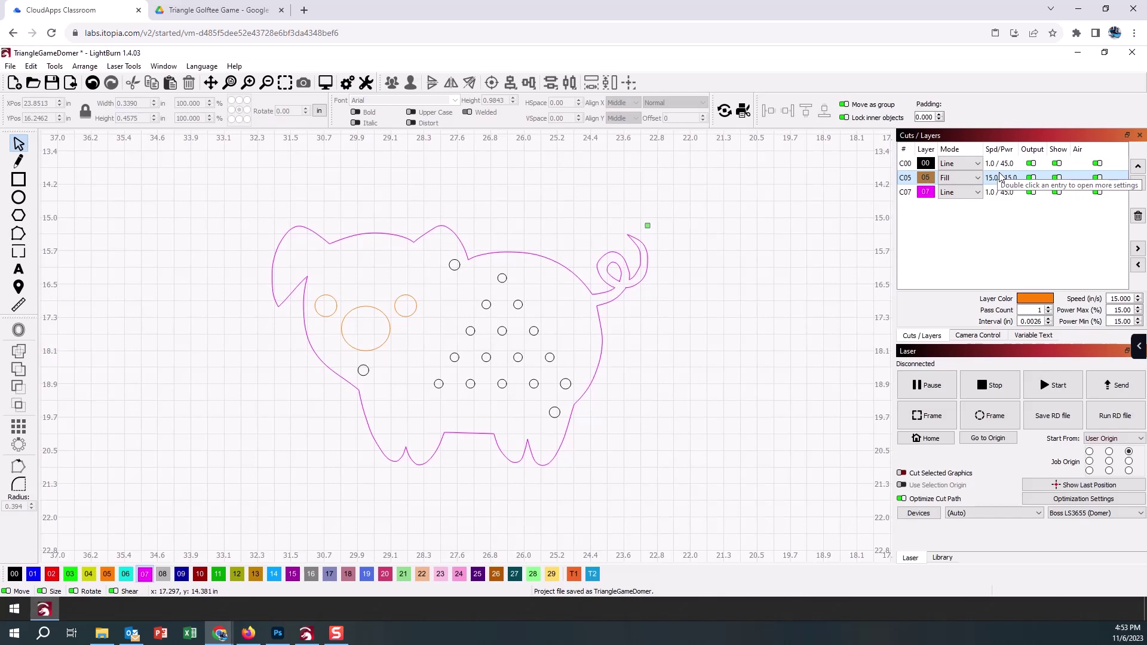
left_click(326, 82)
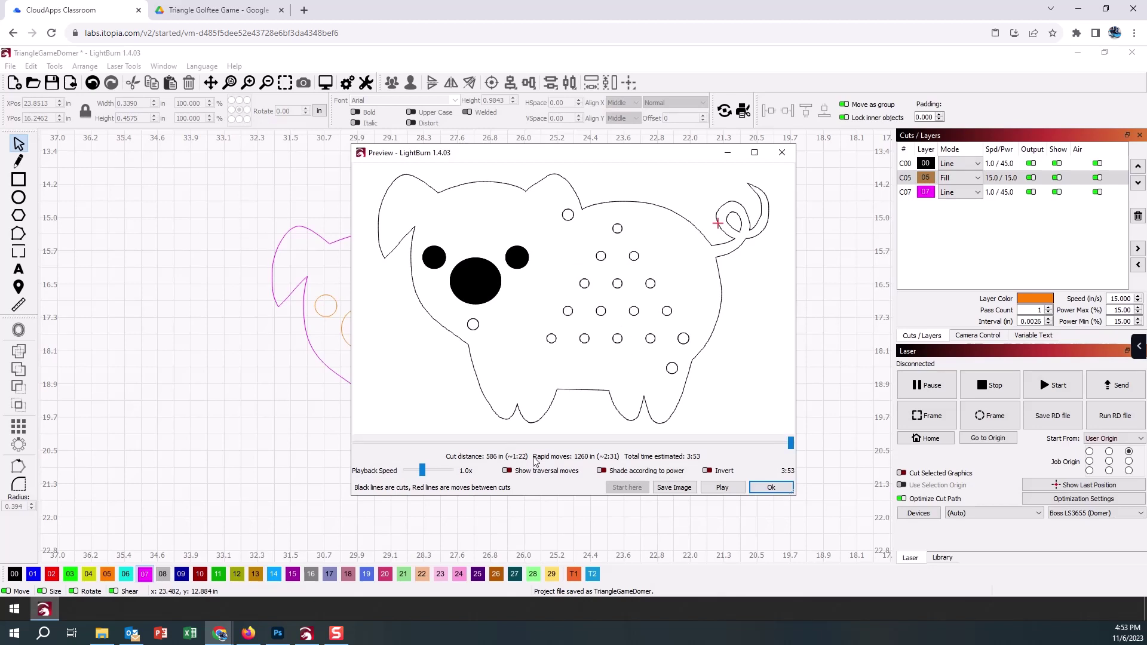
left_click(772, 489)
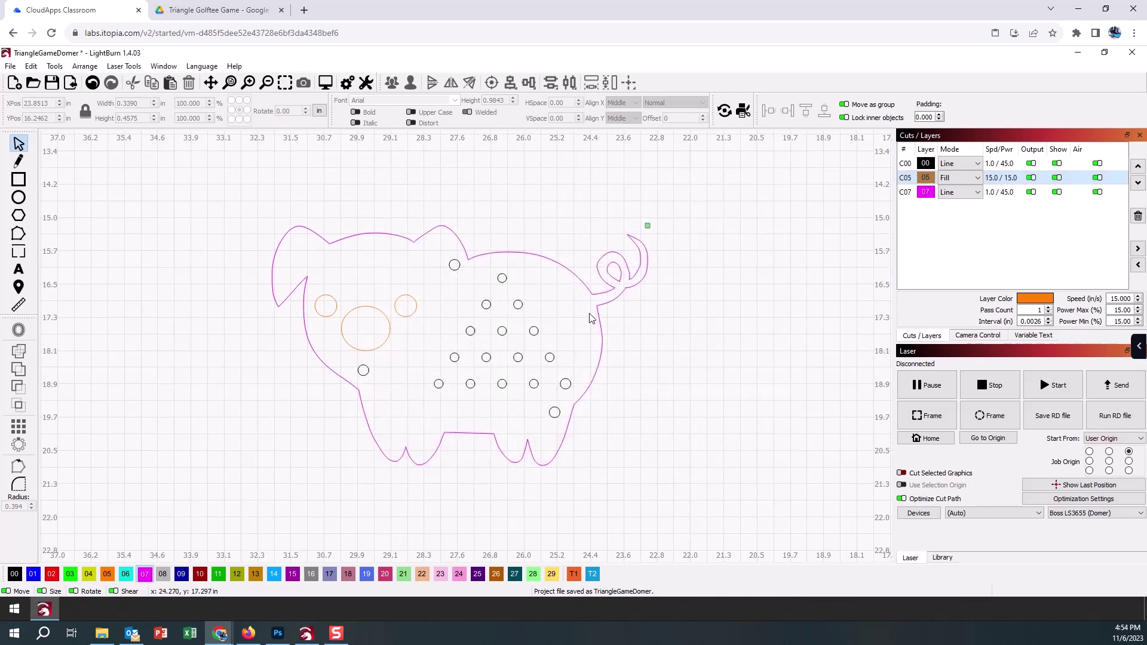
Preview the job with layer 05 in Line mode for comparison, and return the layer to Fill mode.
left_click(970, 179)
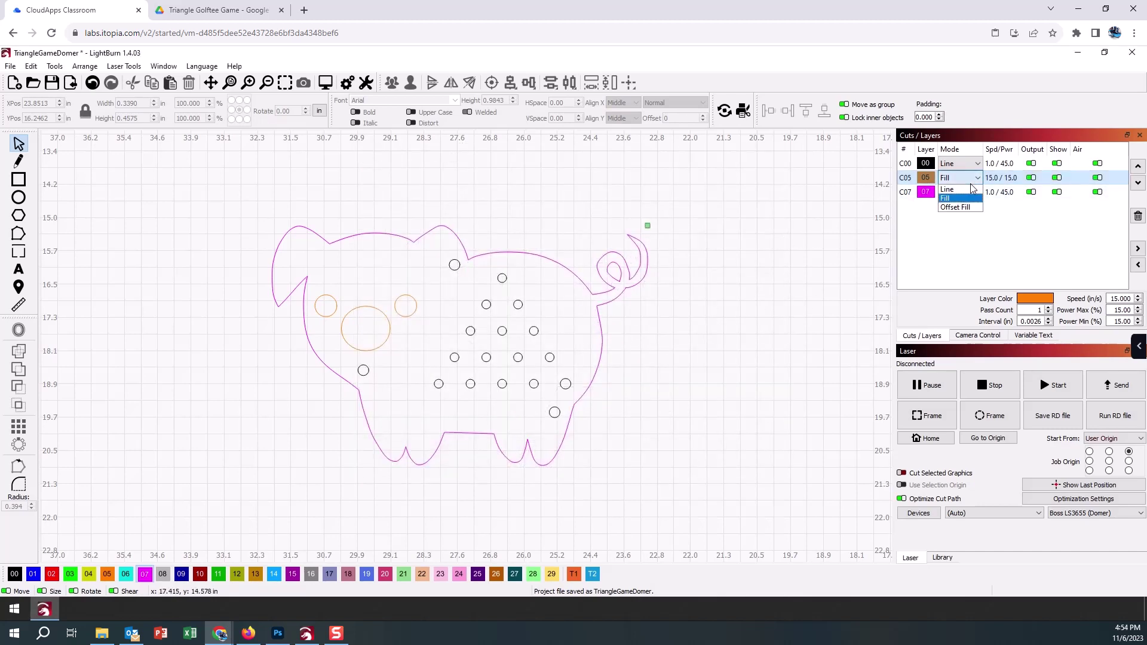
left_click(970, 190)
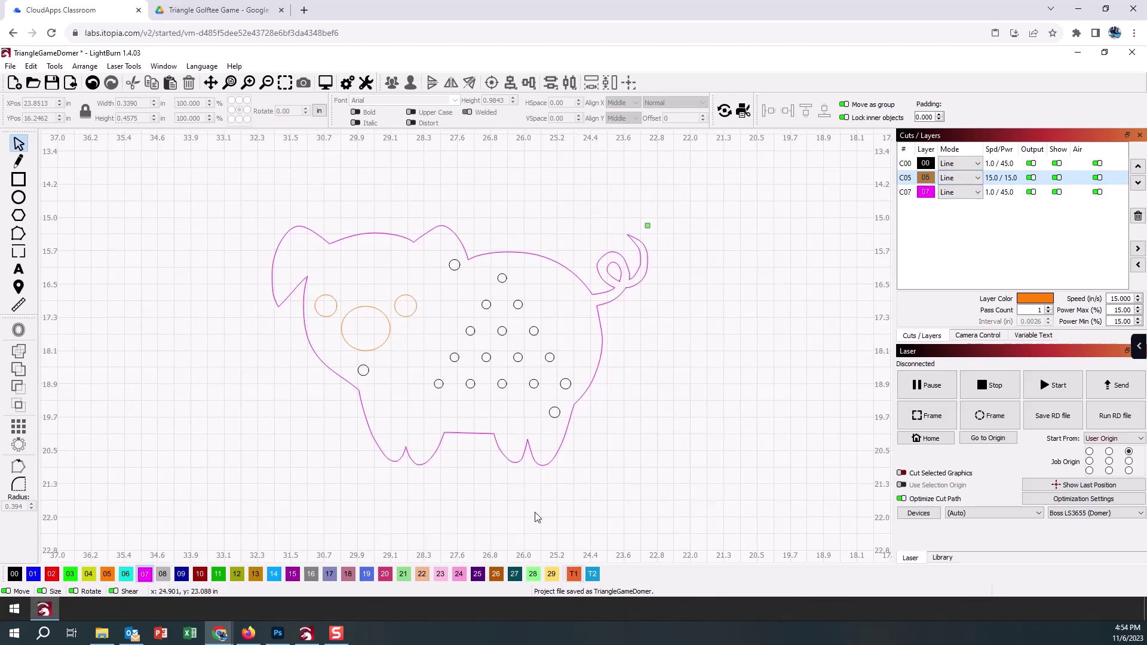
left_click(326, 84)
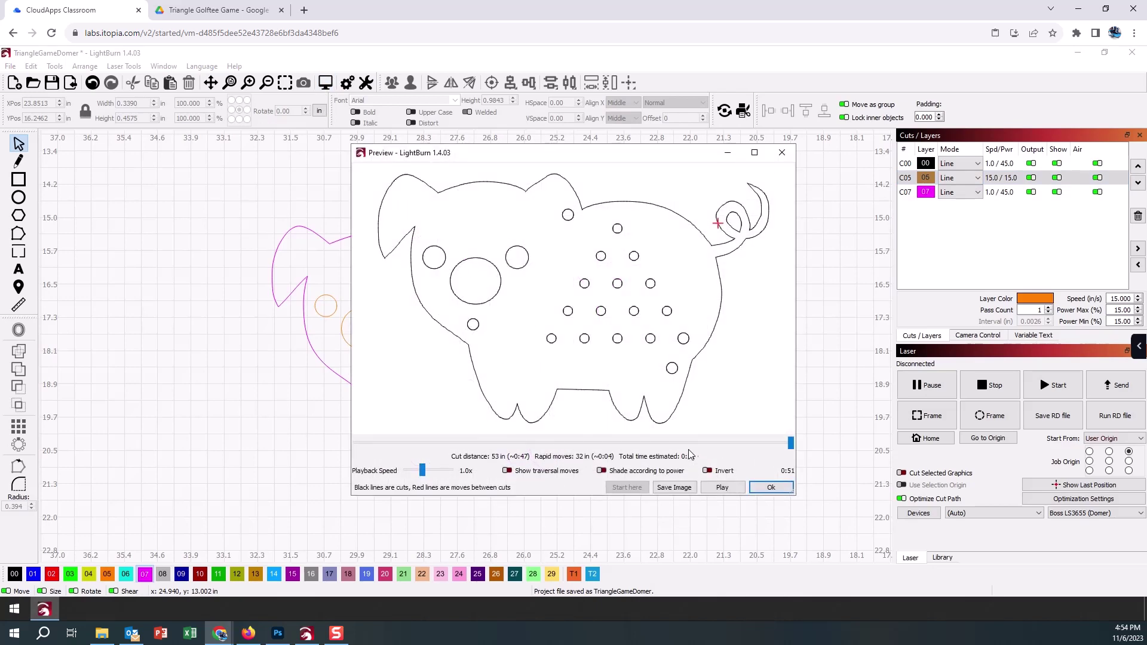
left_click(771, 487)
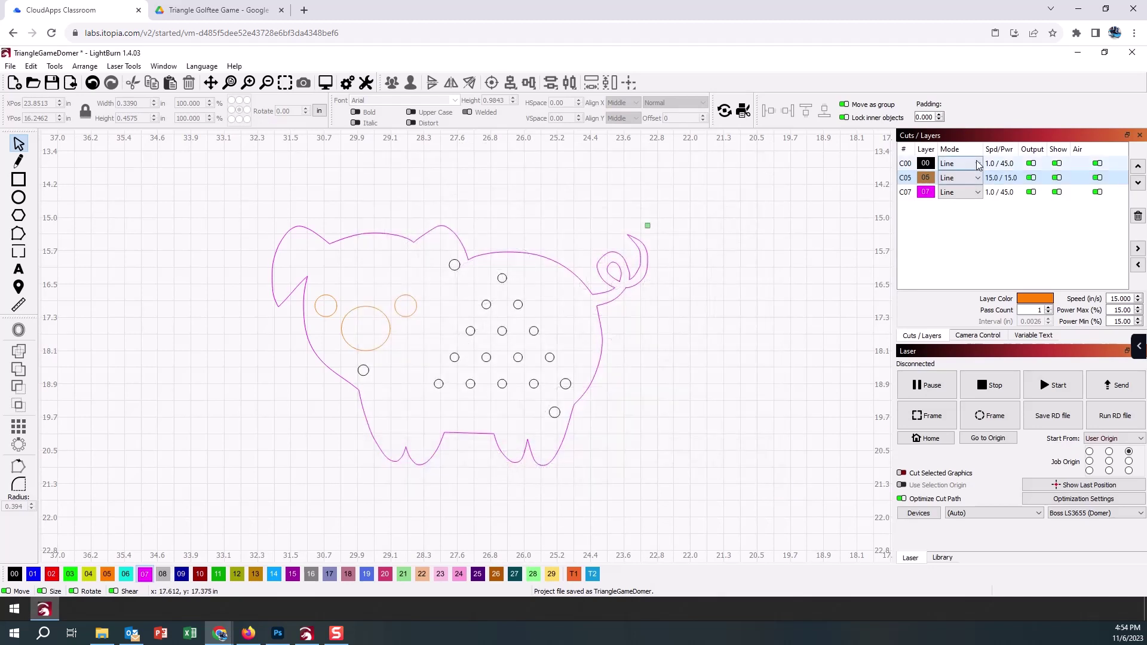
left_click(978, 182)
left_click(955, 198)
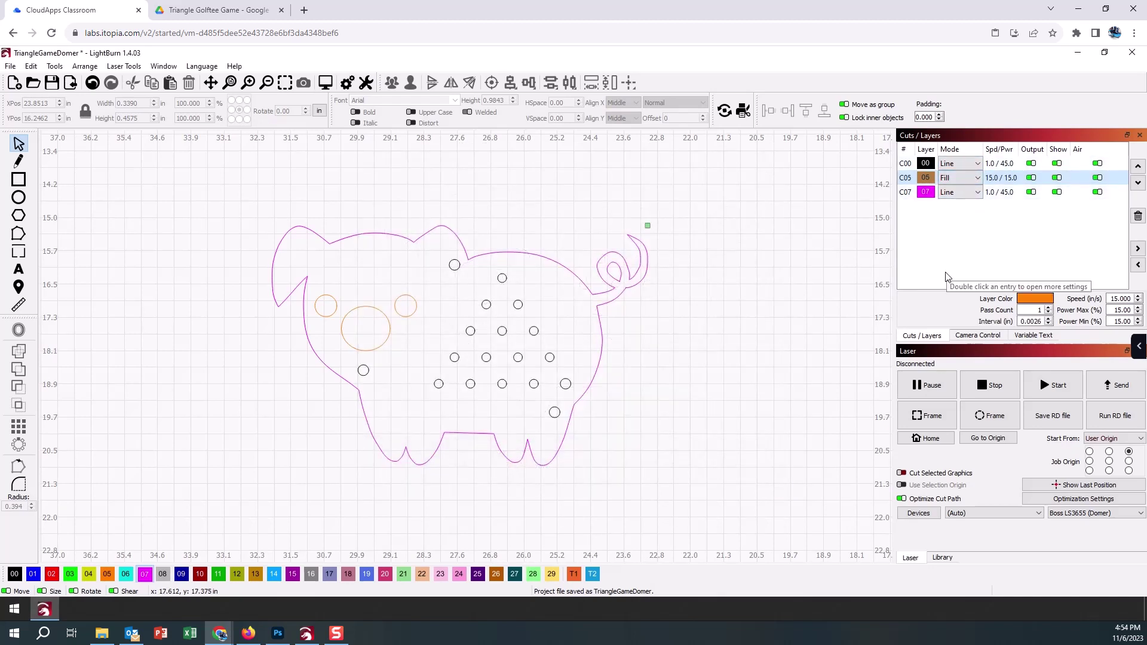
Save the project and check where the pig sits on the full laser bed.
left_click(53, 83)
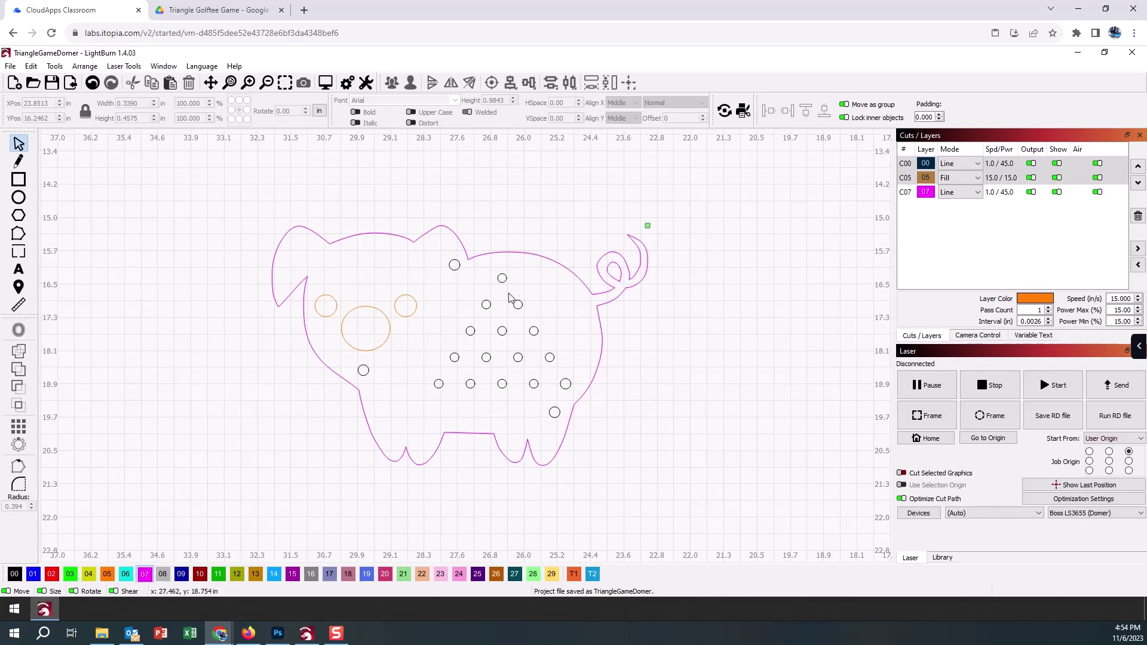
scroll(530, 336, "down", 5)
scroll(530, 337, "down", 3)
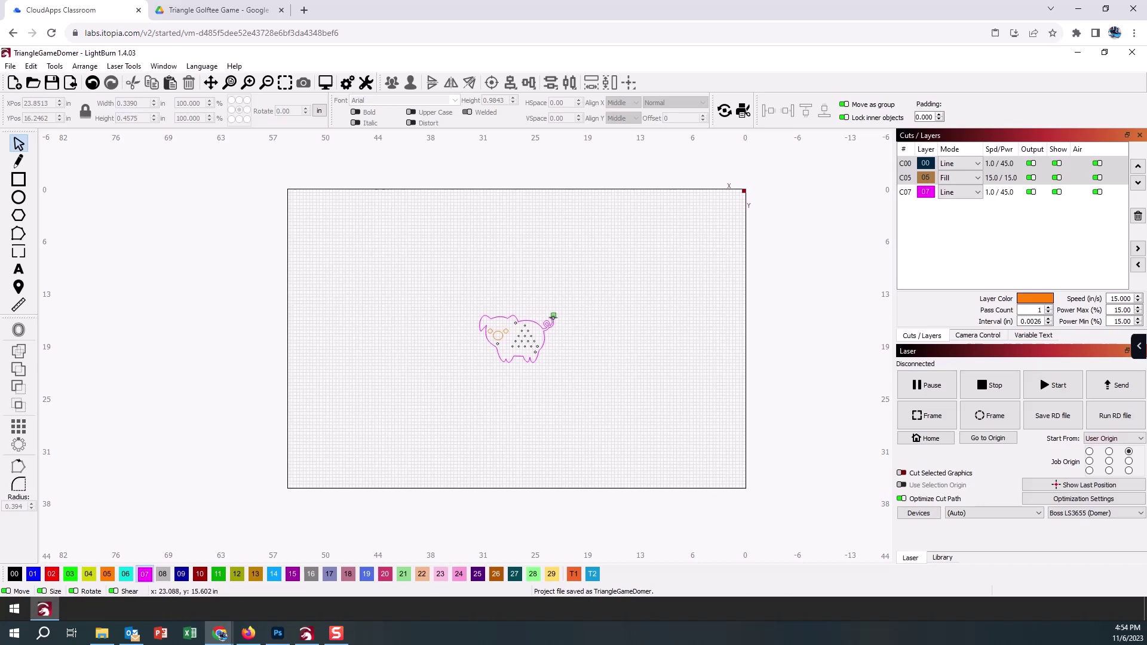
scroll(554, 317, "up", 2)
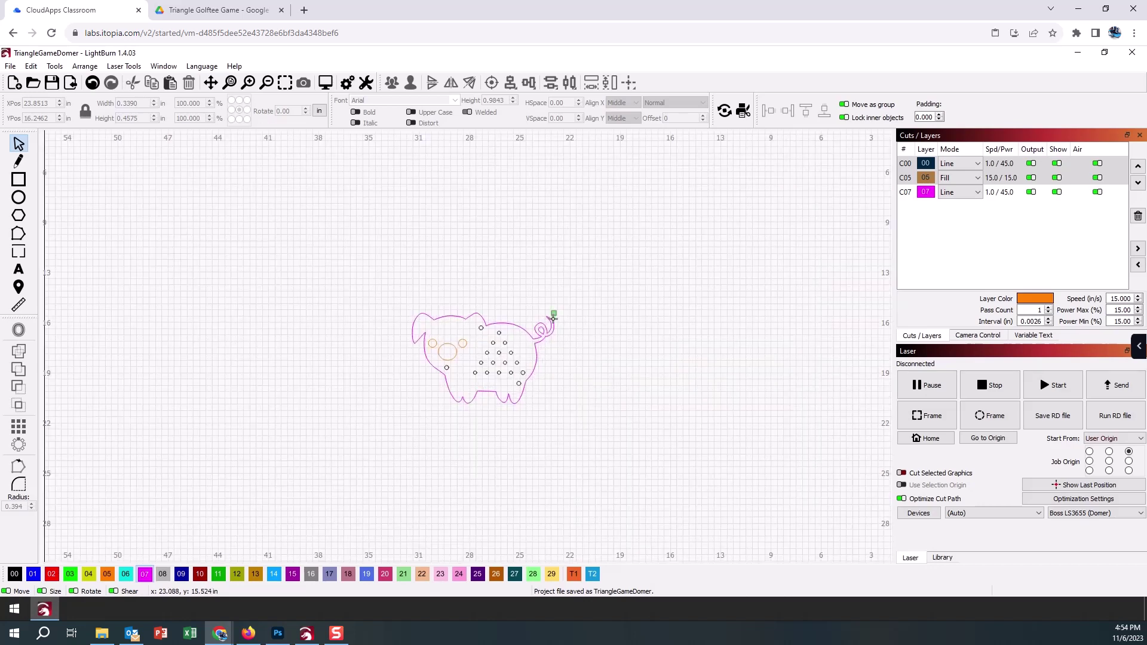
scroll(553, 317, "down", 2)
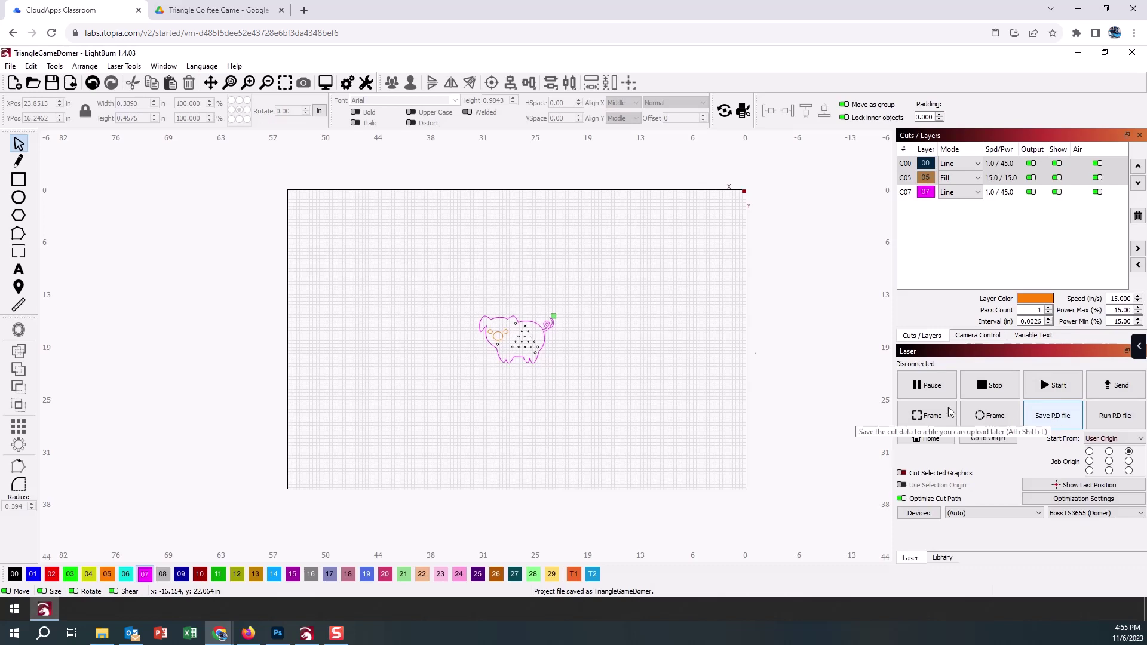
Export the cut data as an RD file named TriDomer1 in the Triangle Golftee Game folder.
left_click(1056, 419)
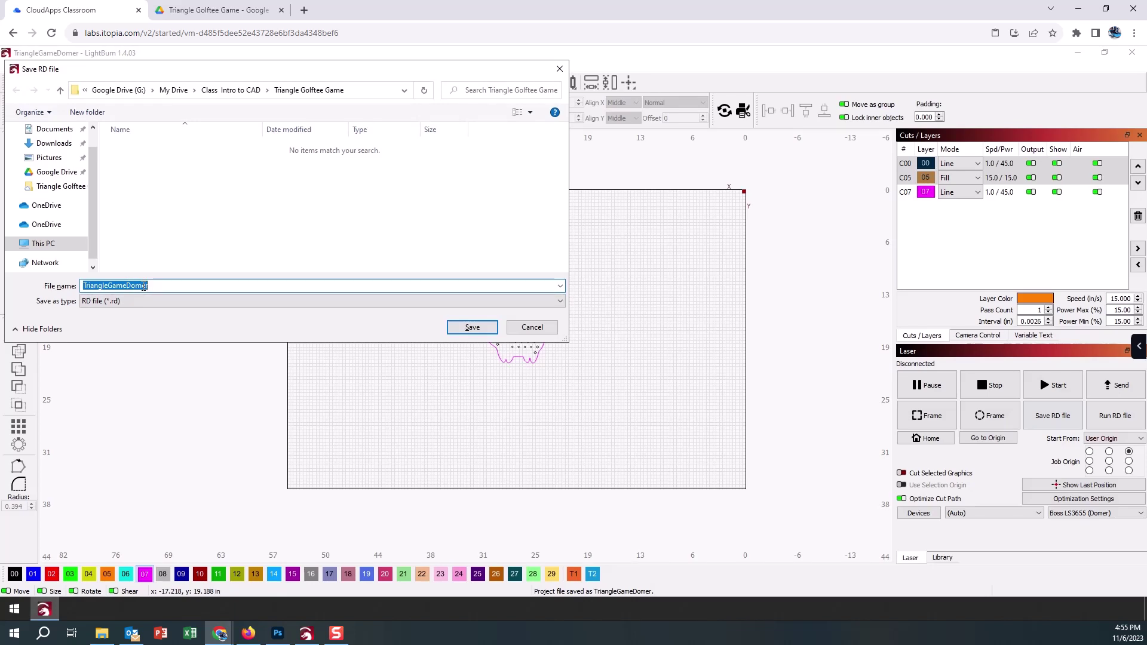
left_click(126, 286)
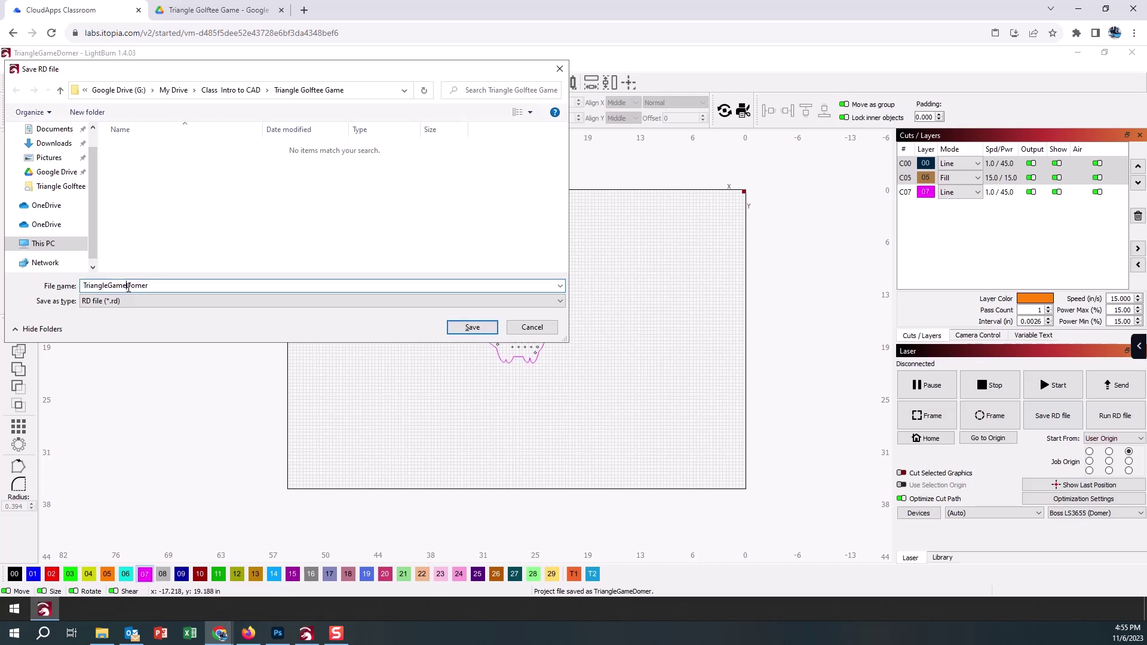
key("BackSpace")
key("BackSpace")
key("BackSpace")
key("BackSpace")
key("BackSpace")
key("BackSpace")
key("BackSpace")
key("BackSpace")
key("BackSpace")
left_click(165, 285)
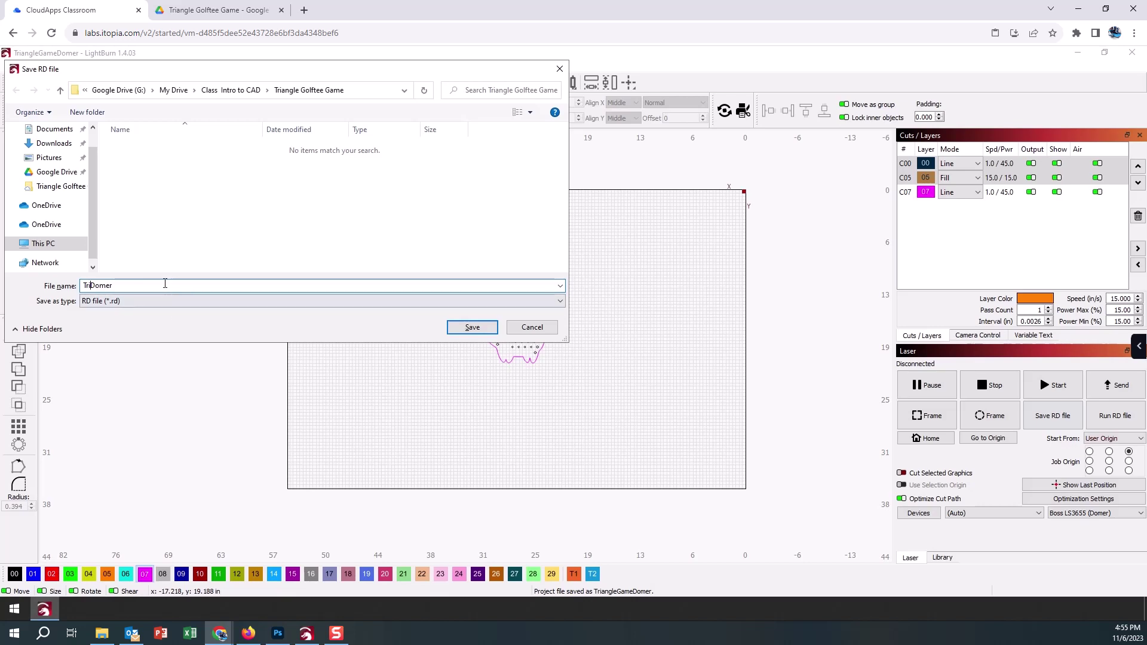
type("1")
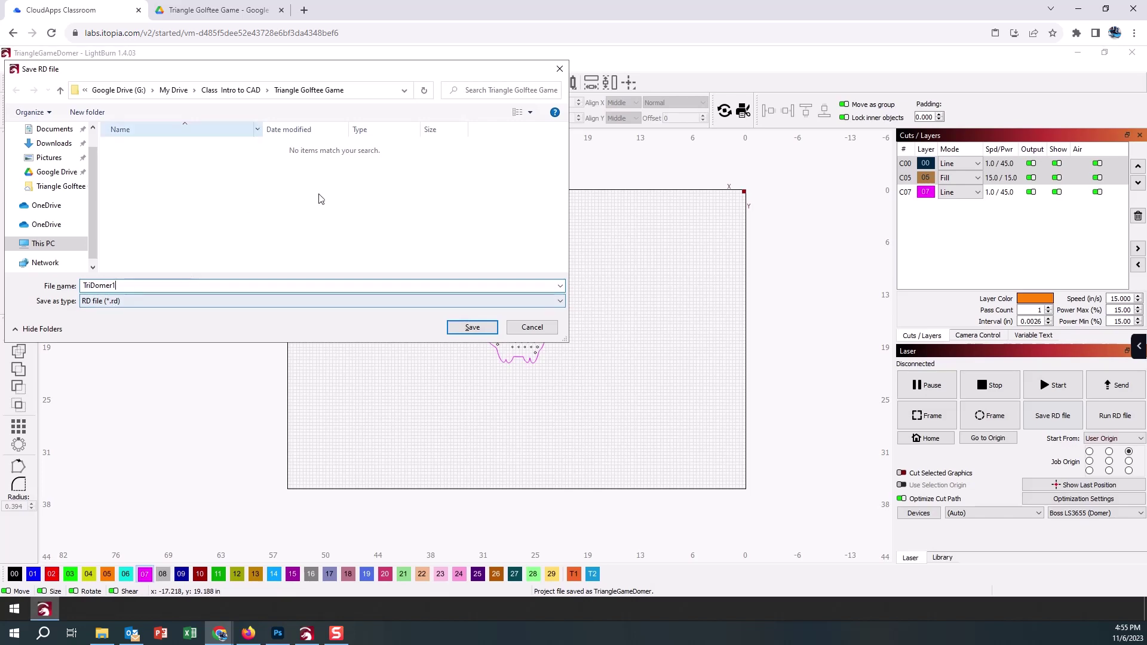
left_click(473, 326)
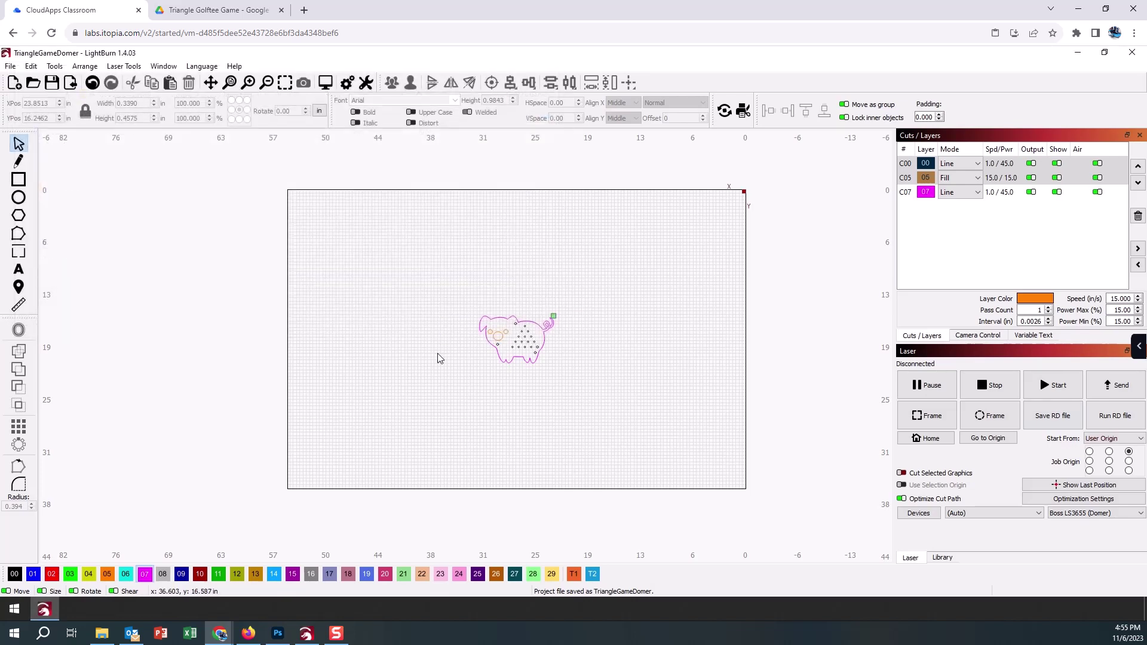
Switch to the Triangle Golftee Game folder in Google Drive, refresh it and download TriDomer1.rd.
left_click(232, 11)
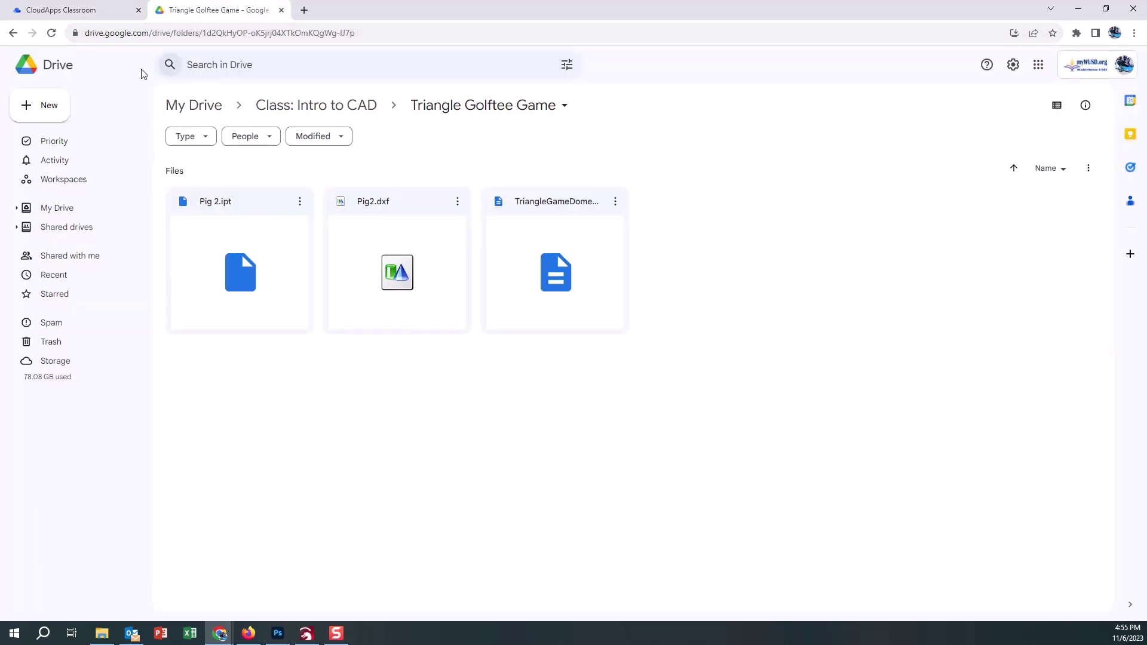
left_click(51, 33)
left_click(52, 32)
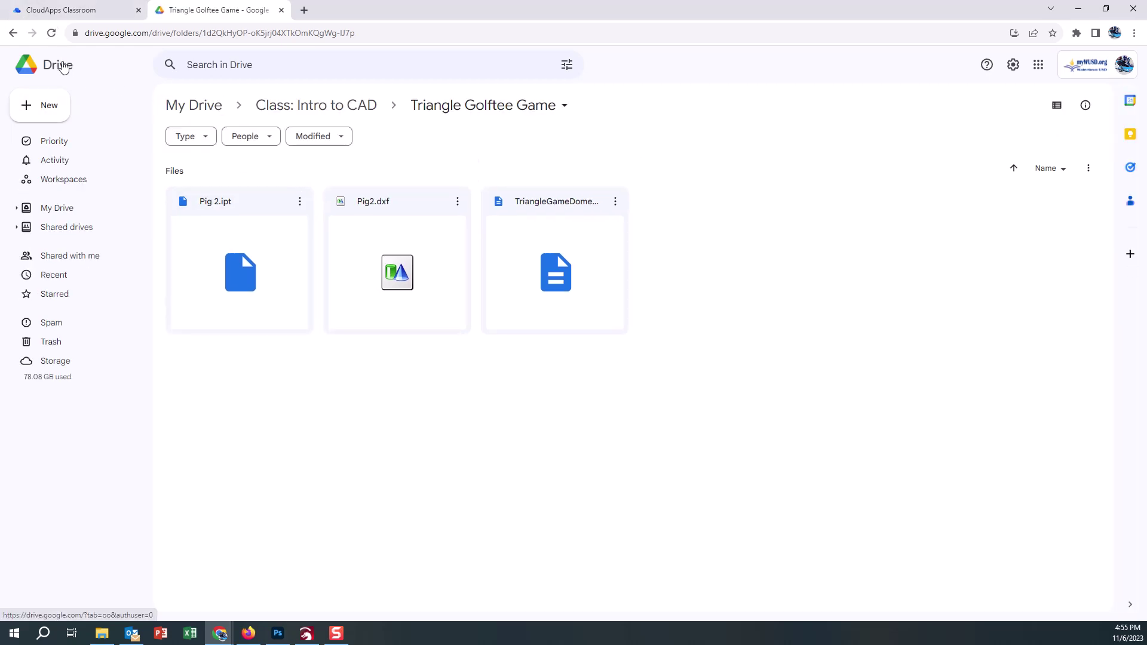
left_click(52, 33)
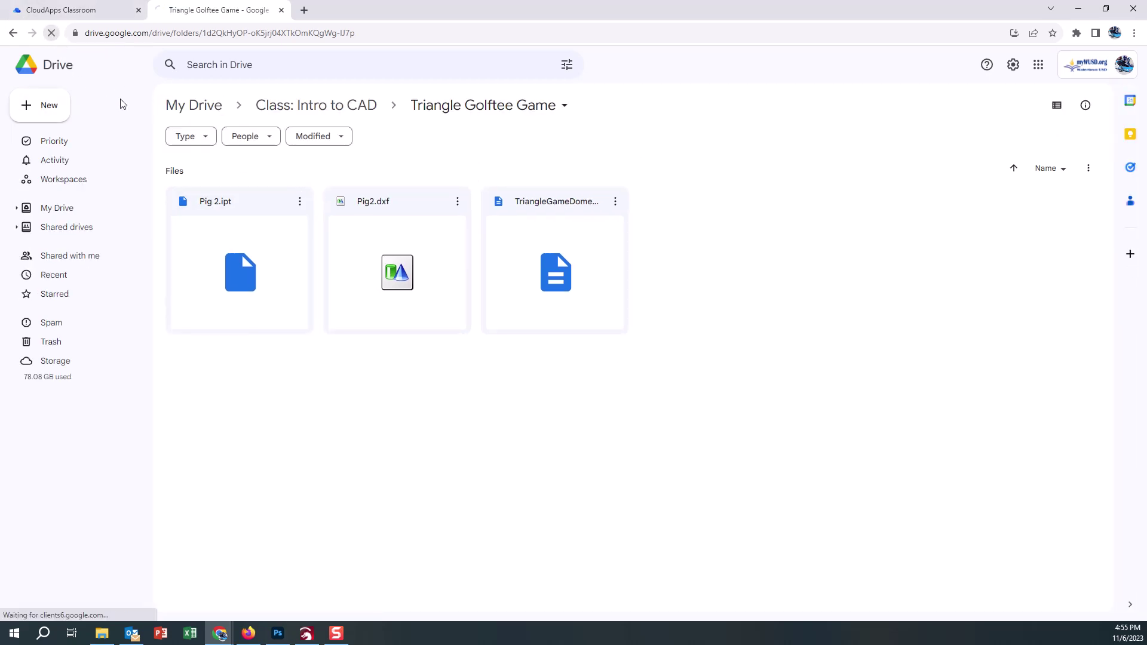
left_click(696, 208)
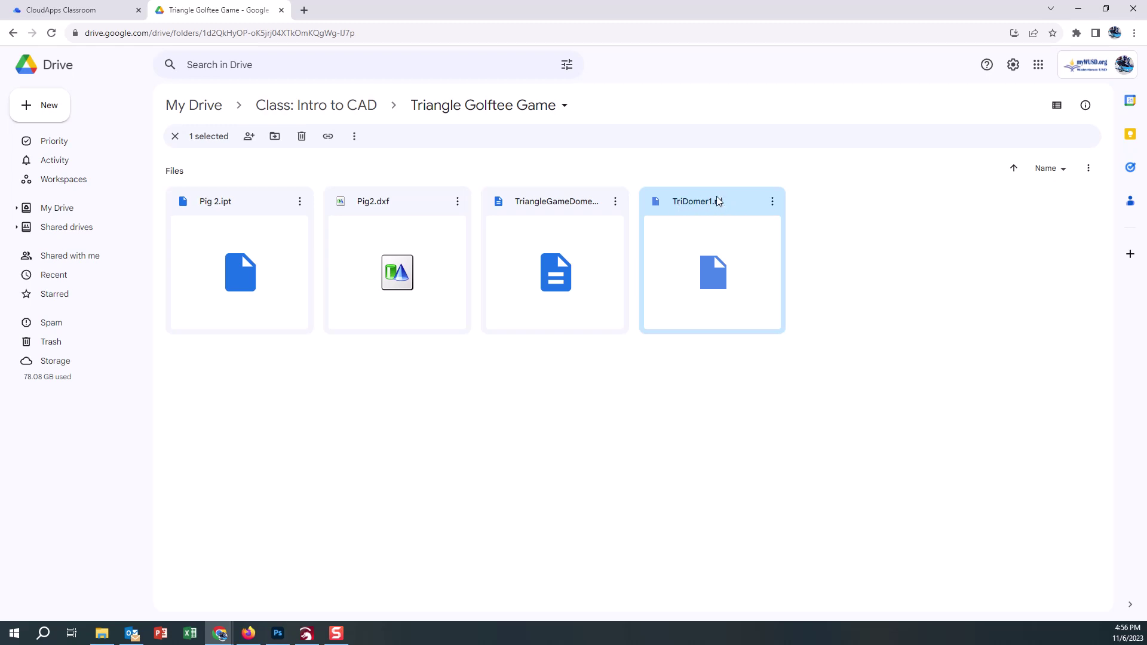
left_click(774, 202)
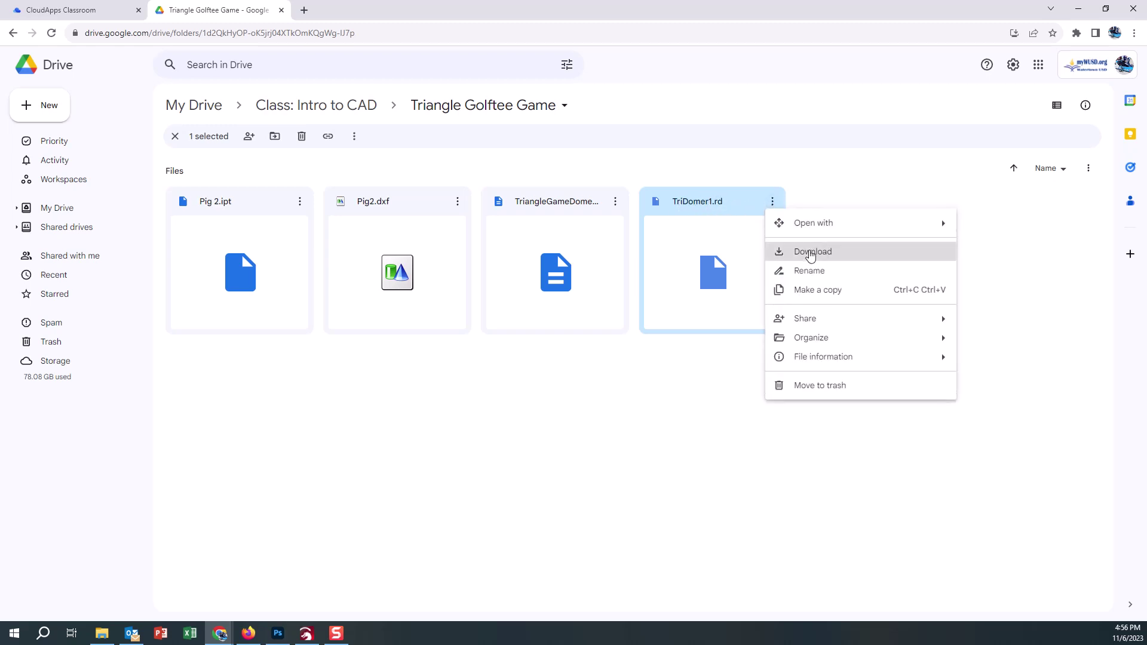
left_click(795, 250)
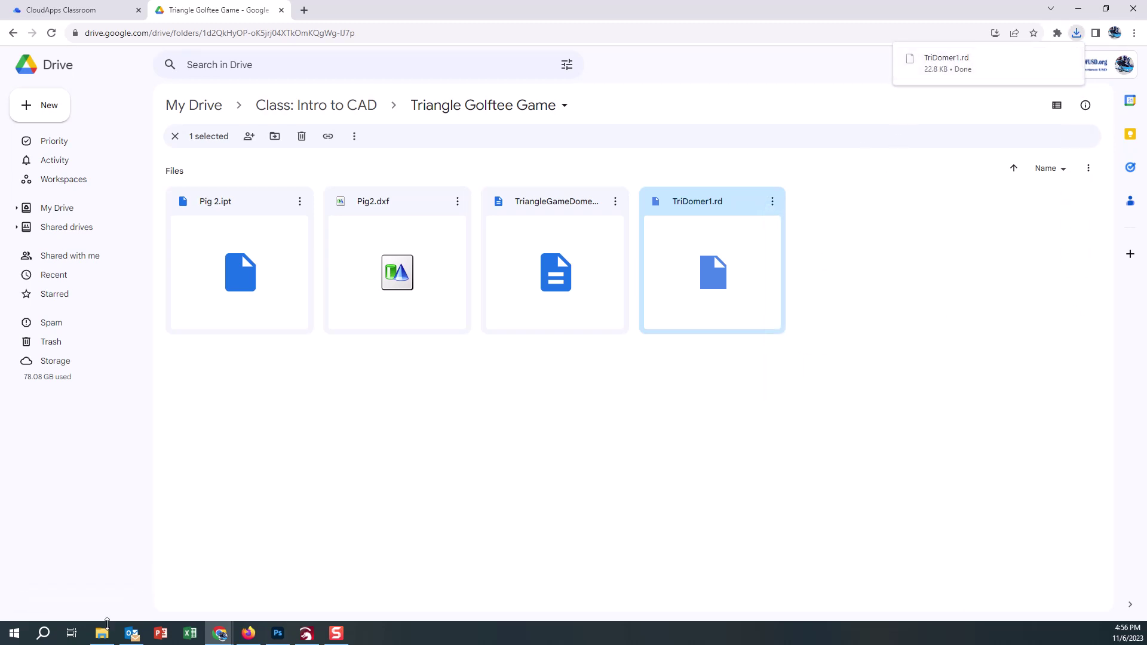
Copy TriDomer1.rd from the Downloads folder to USB Drive (F:) in File Explorer and put the Explorer window away.
left_click(101, 632)
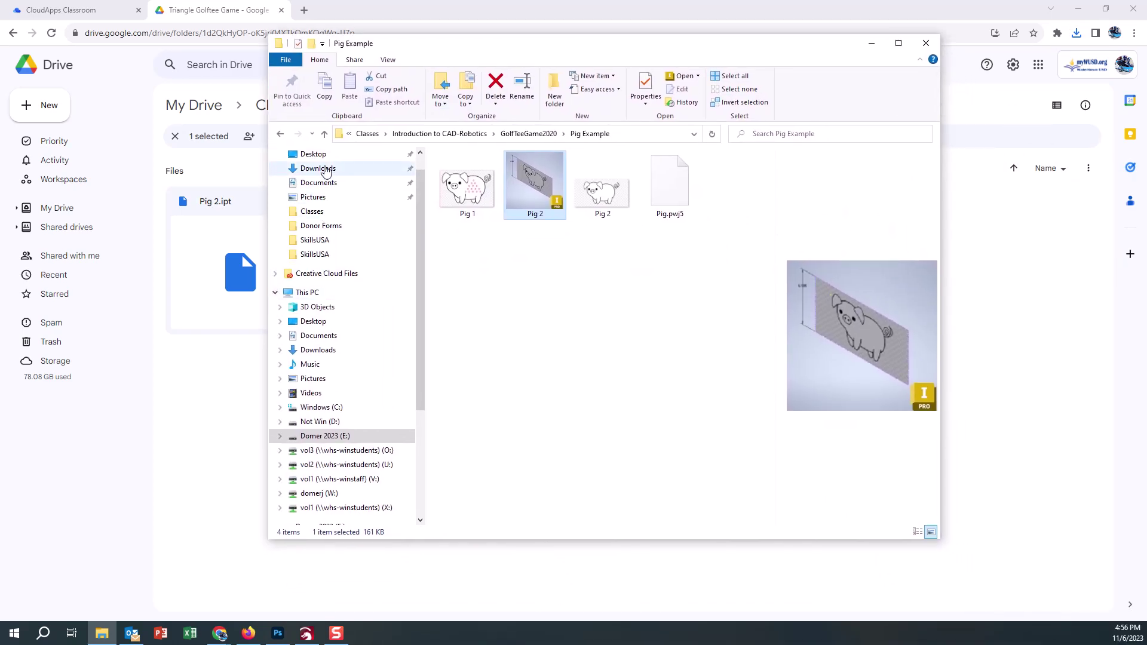
left_click(320, 168)
left_click(471, 190)
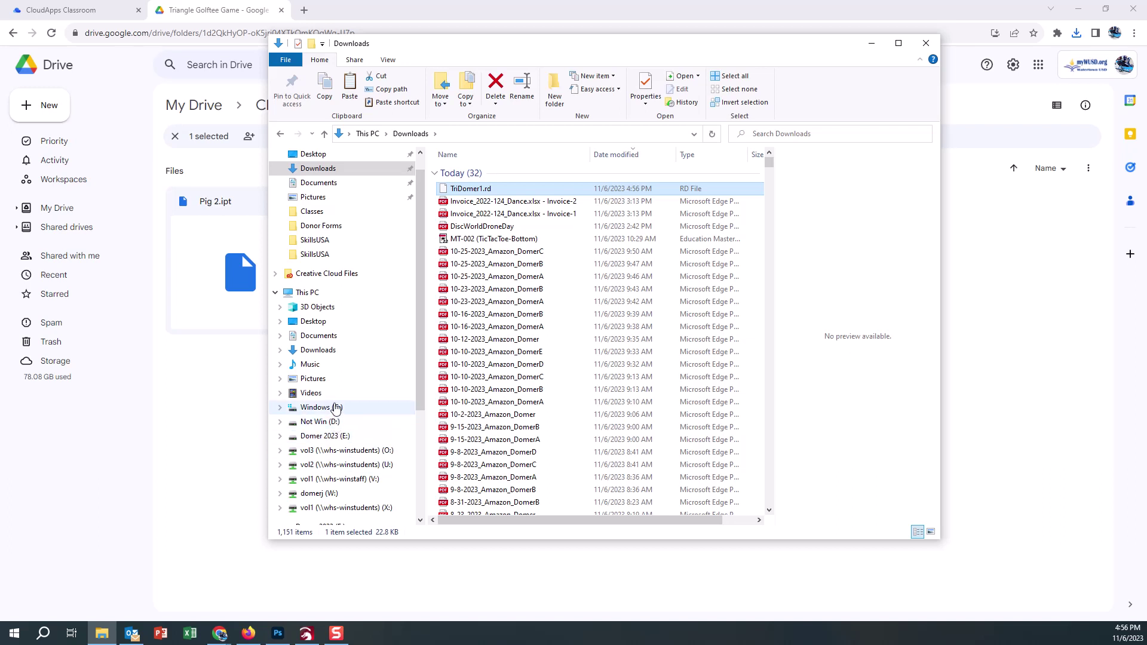
scroll(347, 401, "down", 2)
scroll(351, 413, "down", 1)
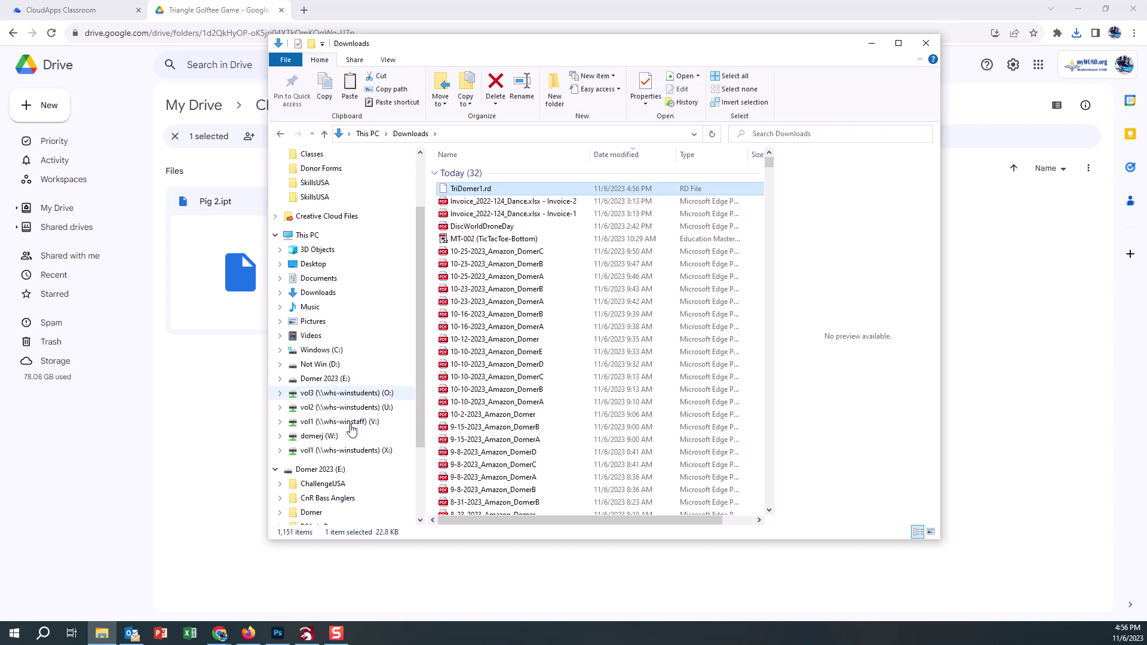
scroll(351, 424, "up", 2)
scroll(352, 429, "up", 1)
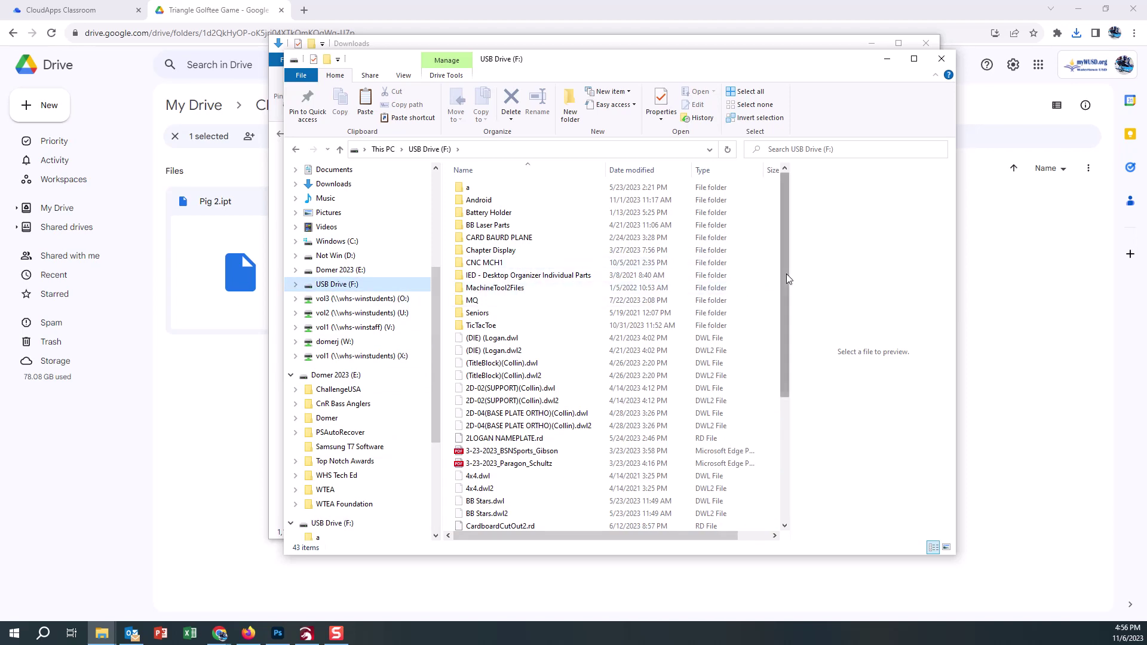
left_click(759, 343)
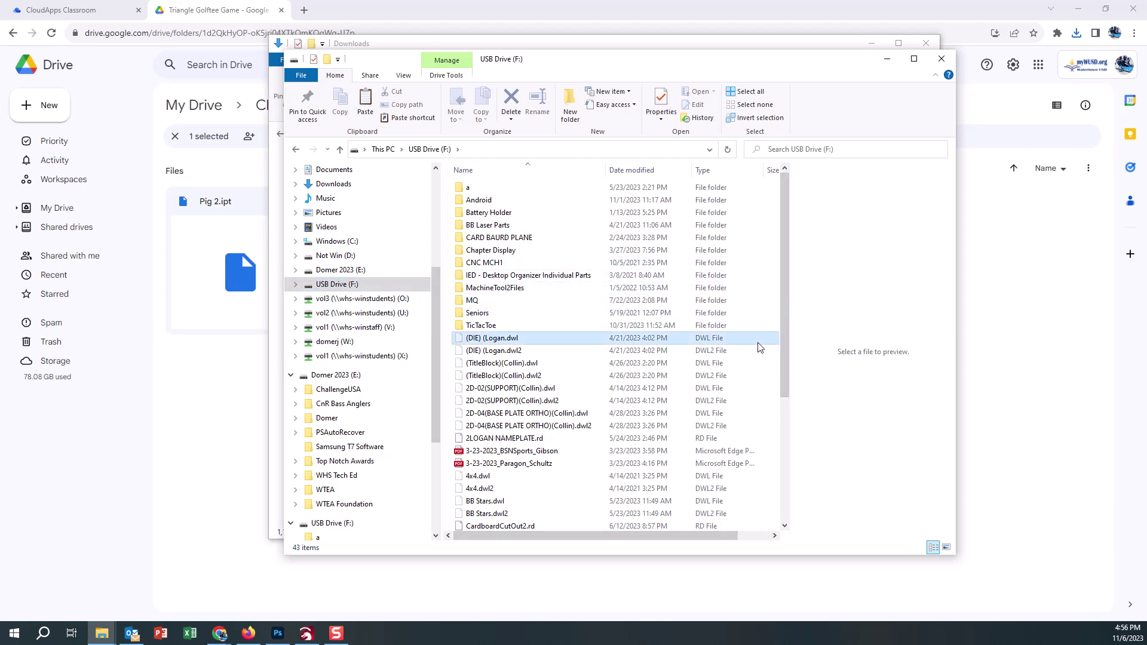
key("ctrl+v")
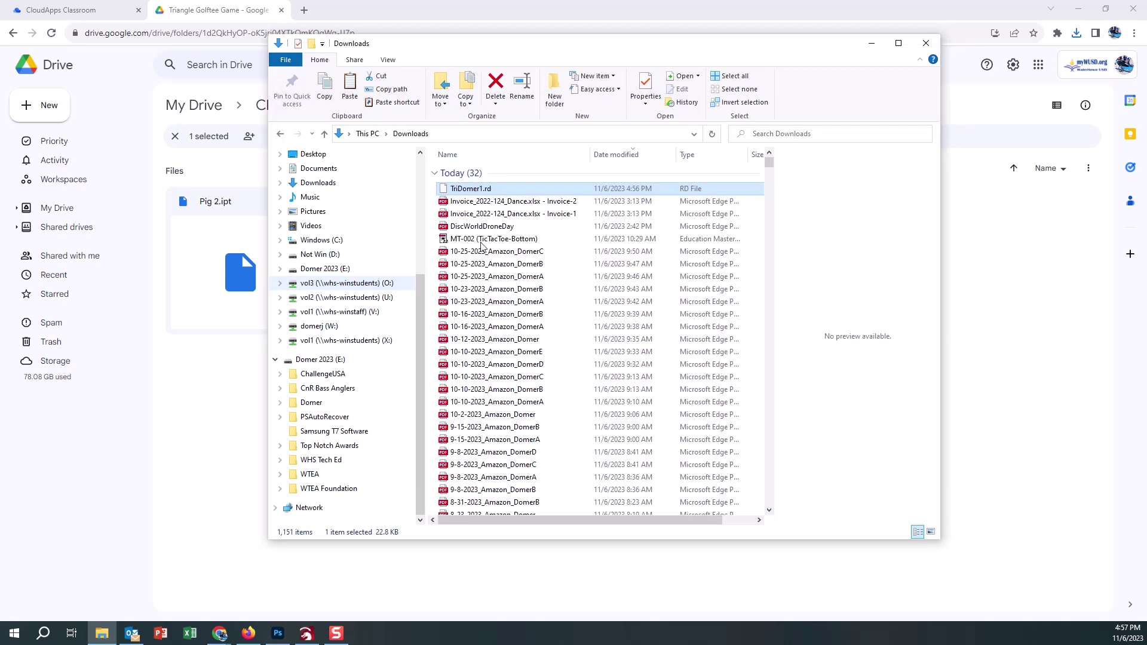
left_click(872, 44)
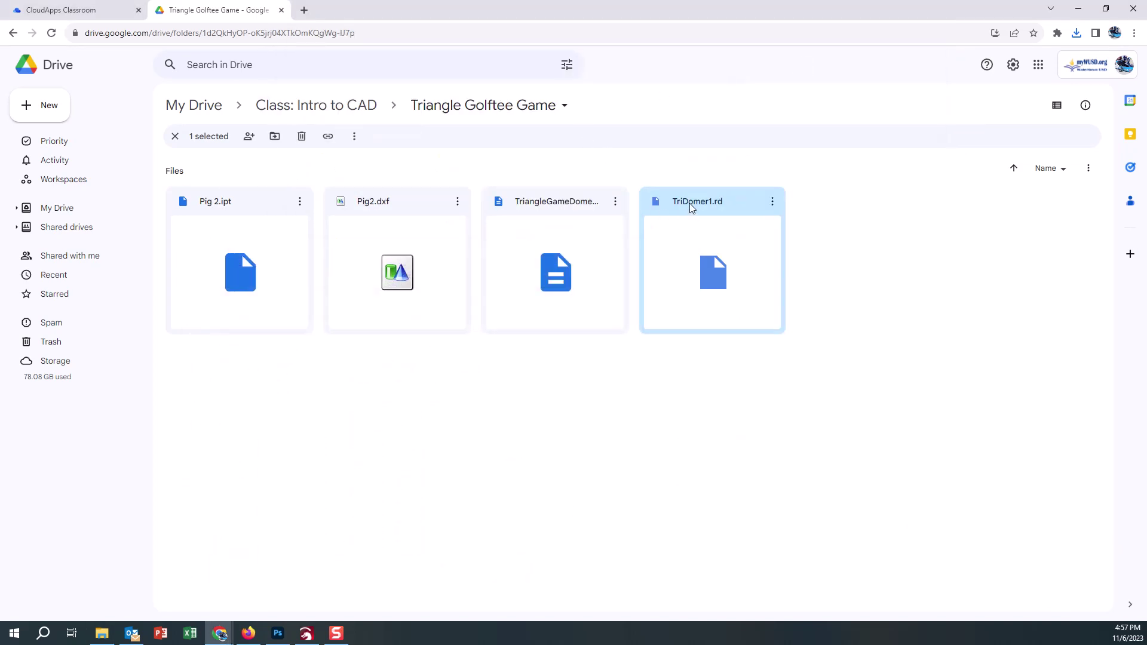
Review the LightBurn project and the exported TriDomer1.rd in Google Drive, ending back in LightBurn.
left_click(120, 10)
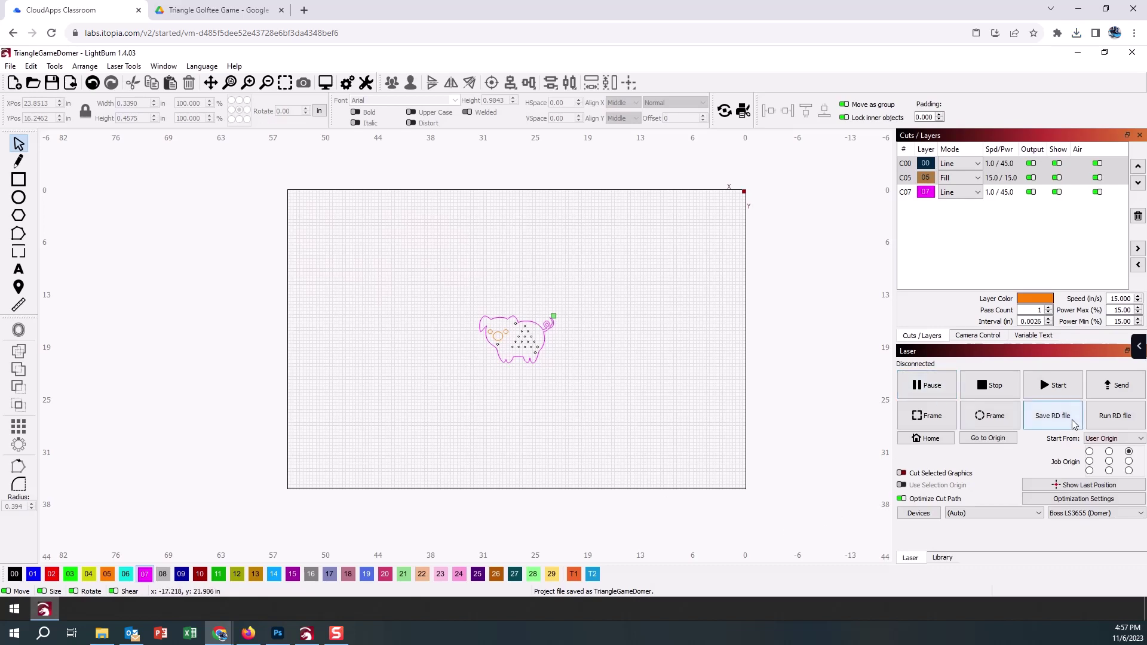
left_click(232, 13)
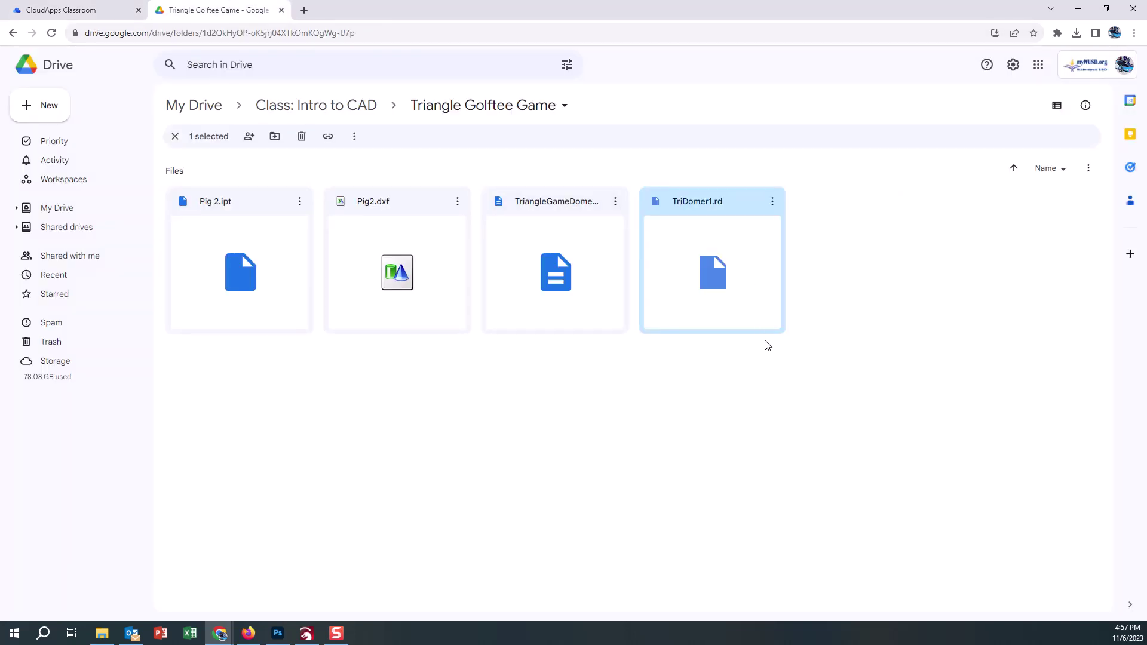
left_click(76, 10)
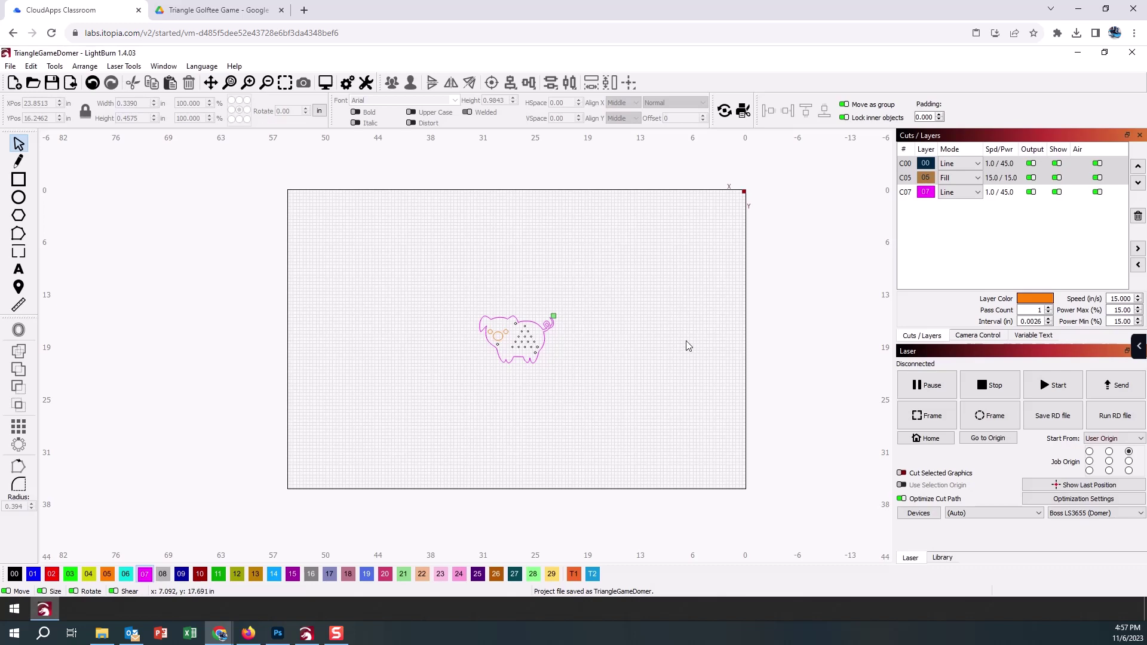